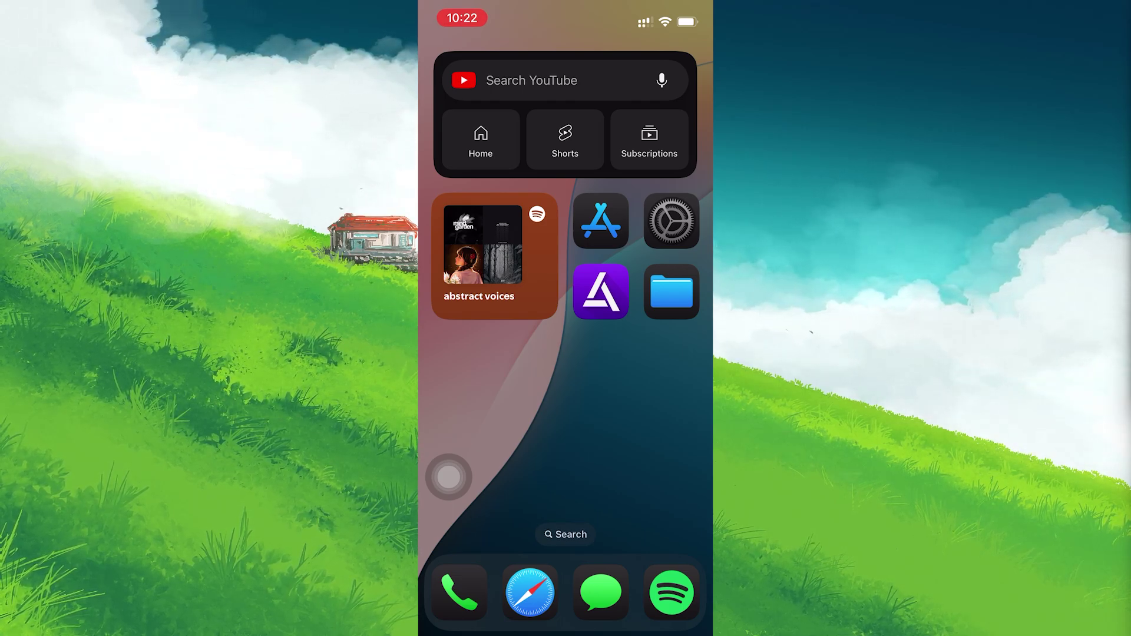
# Launch the App Store from the home screen.
pyautogui.click(601, 221)
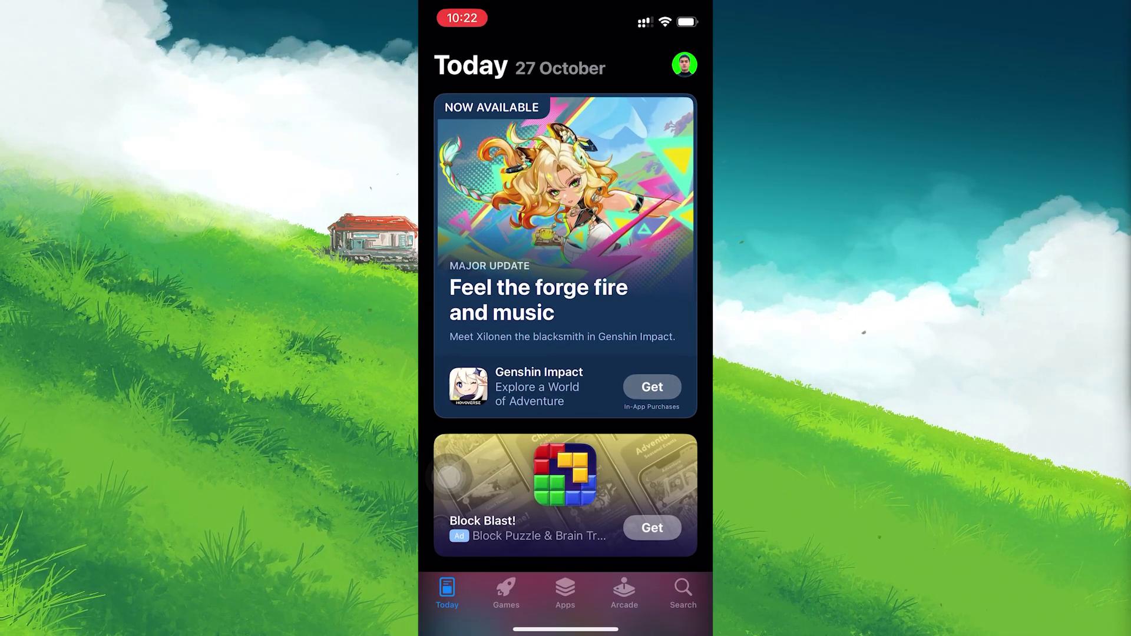
pyautogui.scroll(-5, 566, 318)
pyautogui.scroll(-2, 448, 478)
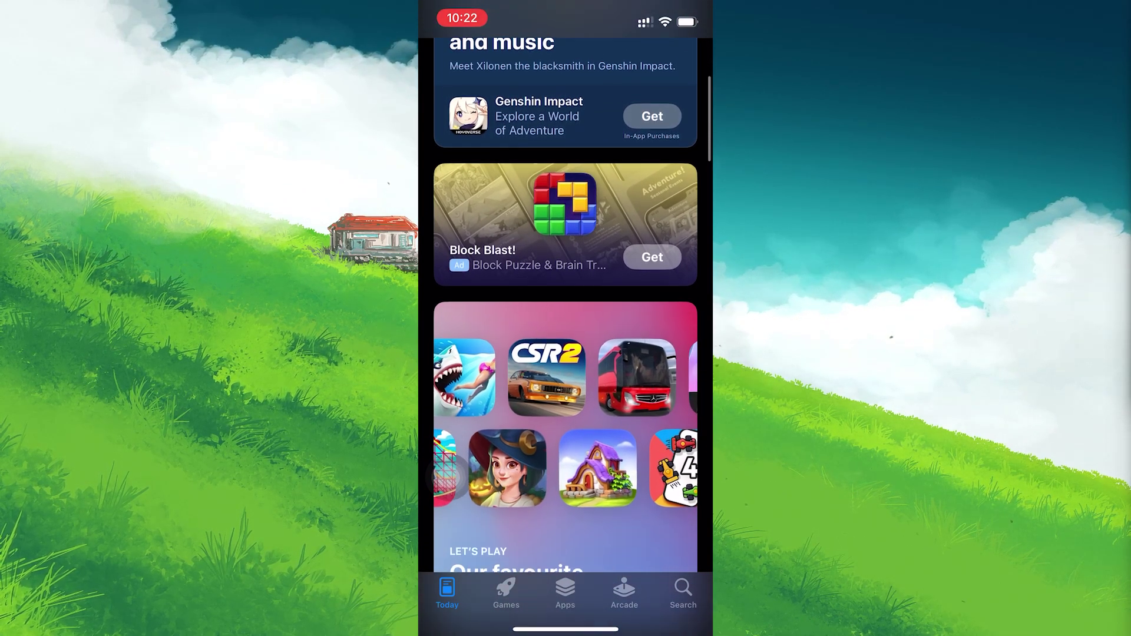
pyautogui.scroll(-2, 448, 478)
pyautogui.scroll(-2, 448, 478)
pyautogui.scroll(-2, 448, 478)
pyautogui.scroll(-2, 449, 478)
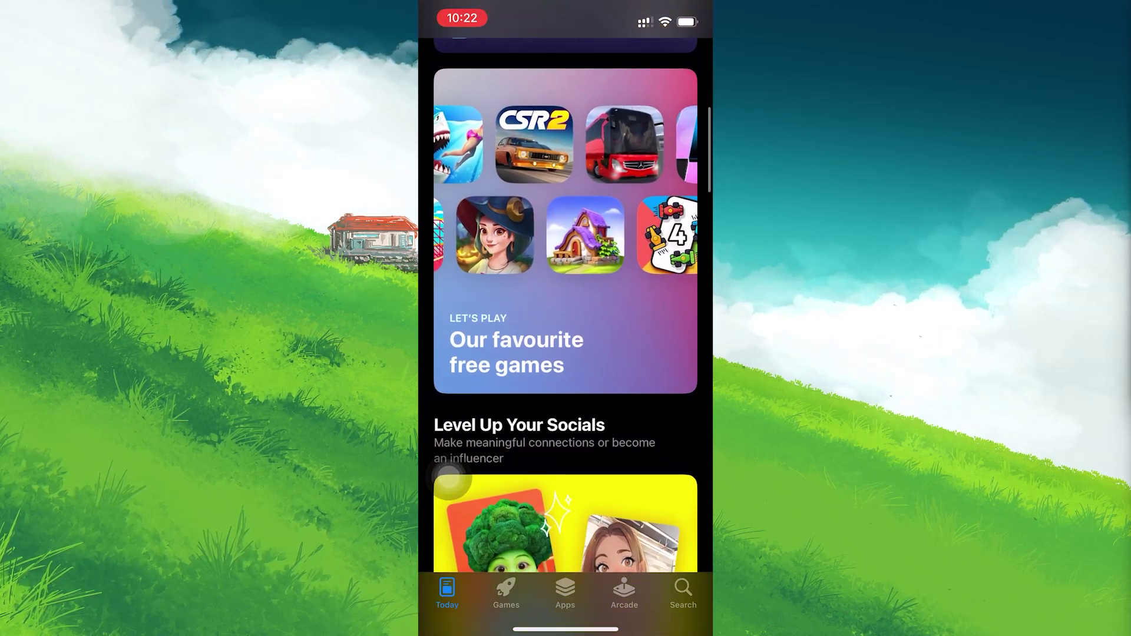
pyautogui.scroll(-3, 449, 477)
pyautogui.scroll(-3, 448, 477)
pyautogui.scroll(-1, 448, 477)
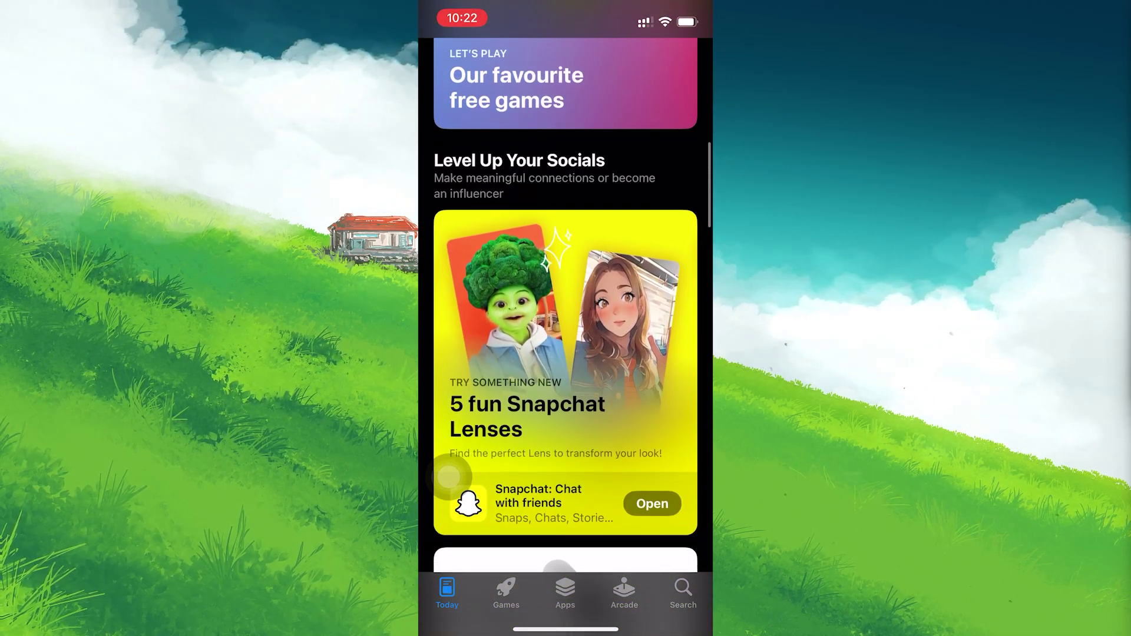
pyautogui.scroll(-2, 448, 478)
pyautogui.scroll(-2, 450, 474)
pyautogui.scroll(-1, 448, 474)
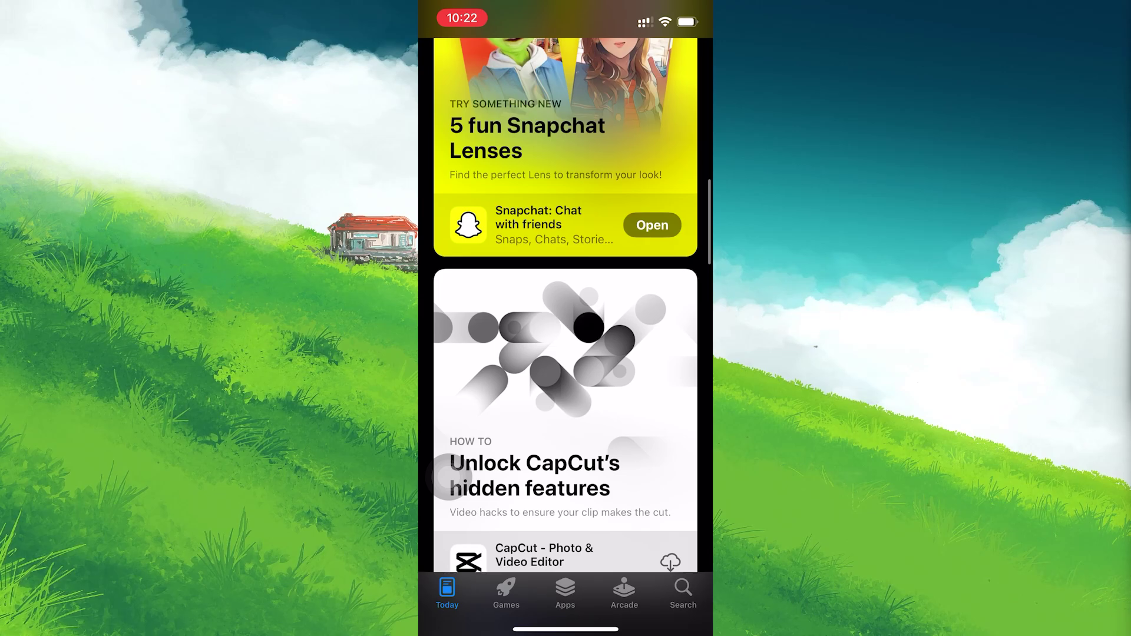
pyautogui.scroll(-1, 448, 474)
pyautogui.scroll(-2, 448, 476)
pyautogui.scroll(-2, 448, 478)
pyautogui.scroll(-1, 448, 477)
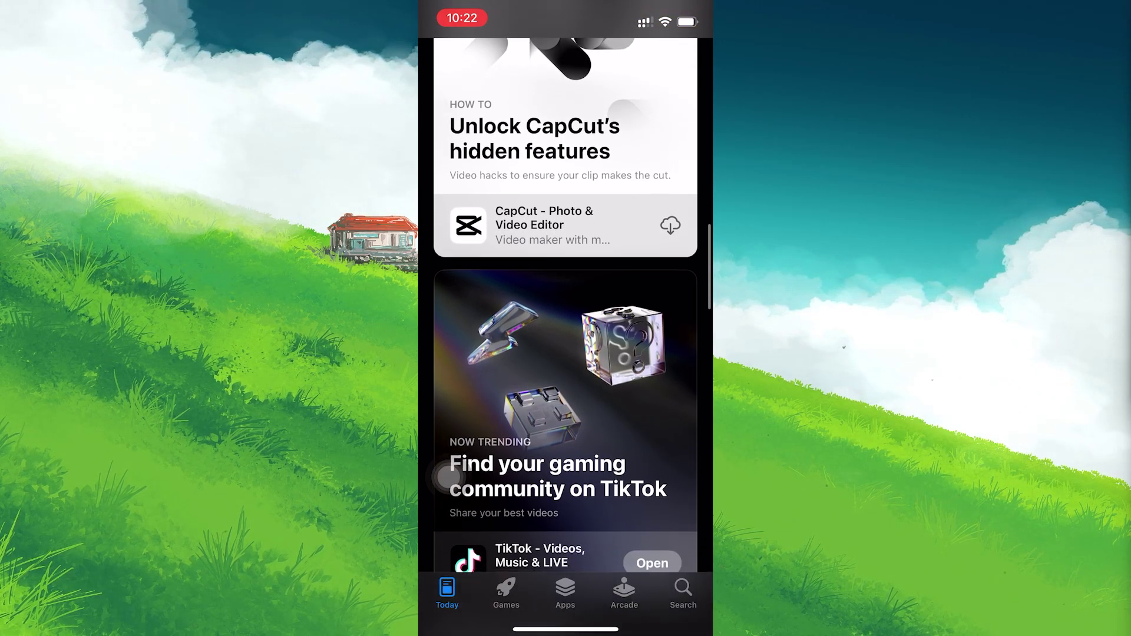
# Search the store for 'delta', view the Delta Game Emulator page, then return to the home screen.
pyautogui.click(682, 592)
pyautogui.click(555, 101)
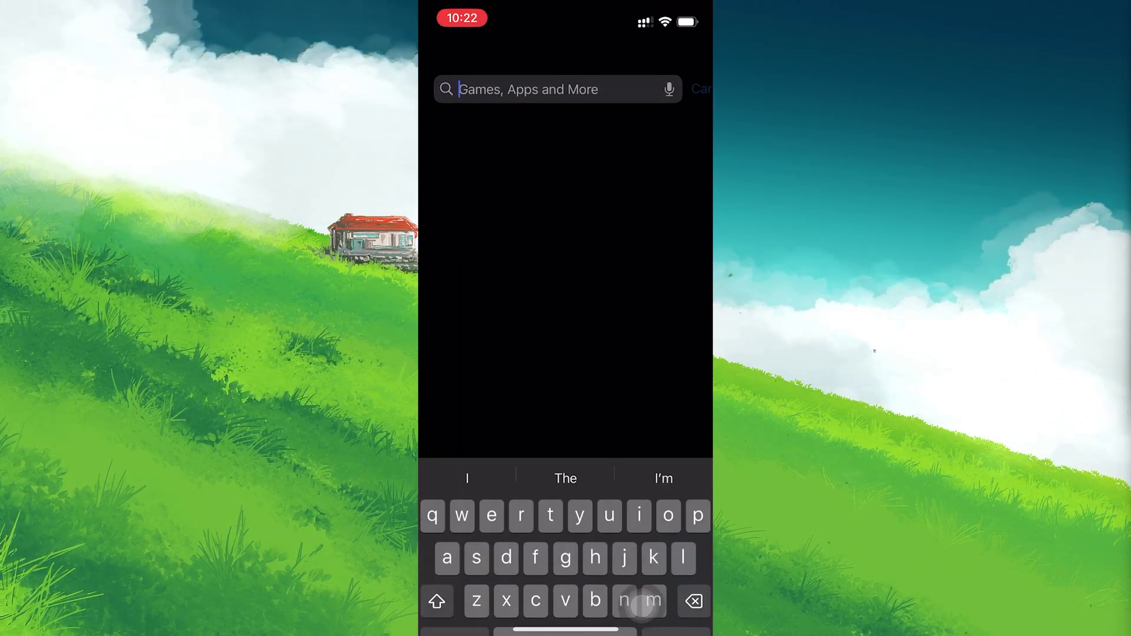
pyautogui.write('delta')
pyautogui.click(677, 559)
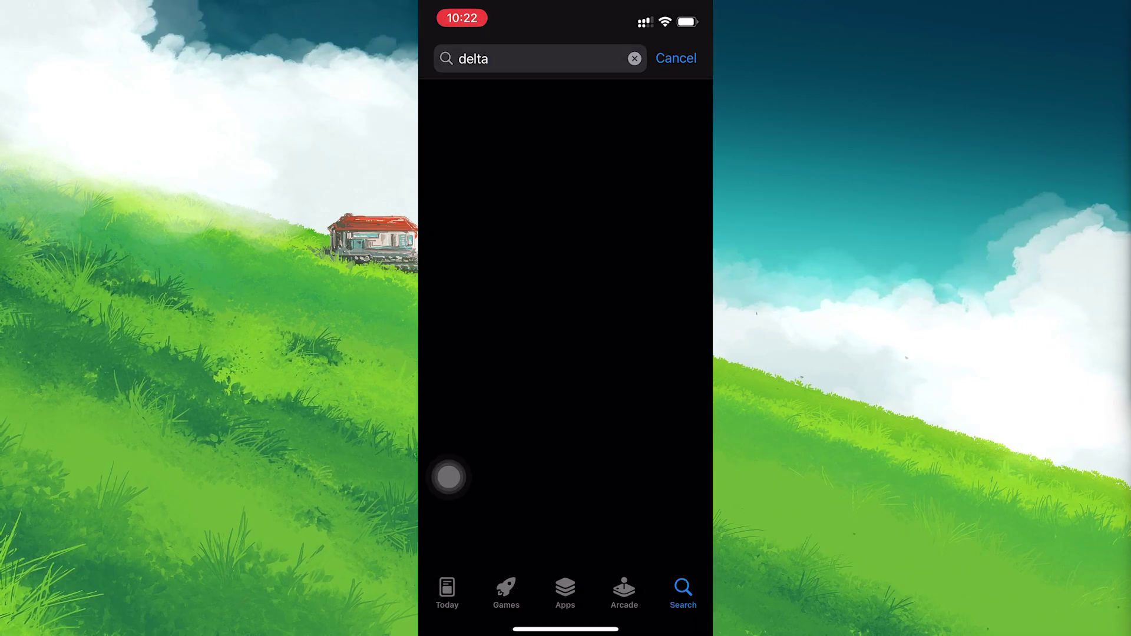
pyautogui.click(449, 478)
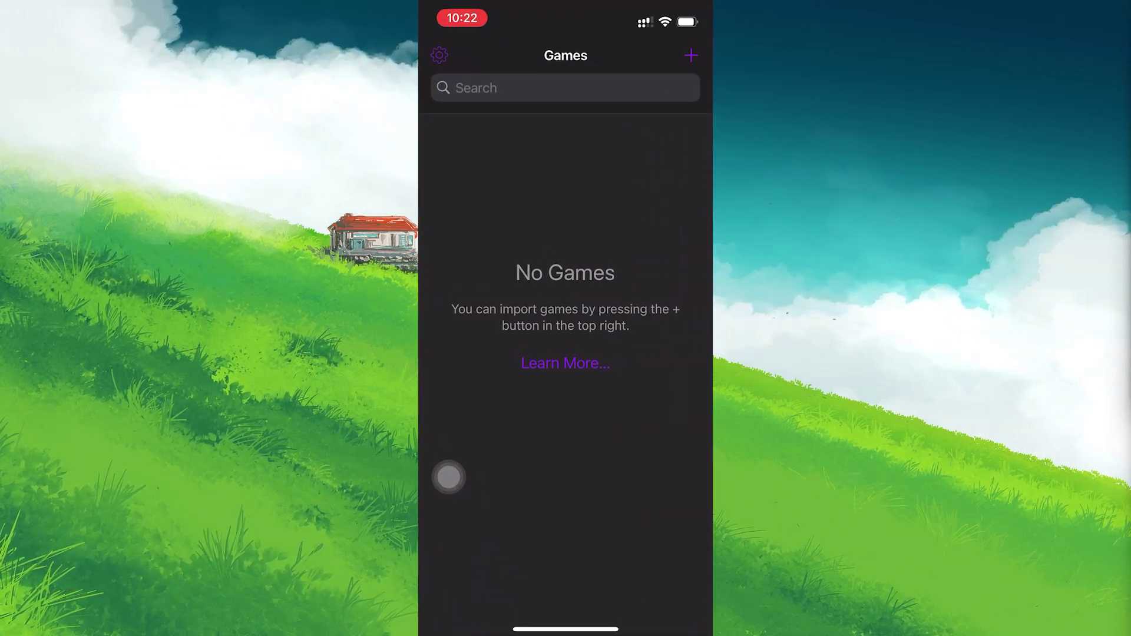
pyautogui.moveTo(565, 629); pyautogui.dragTo(566, 372)
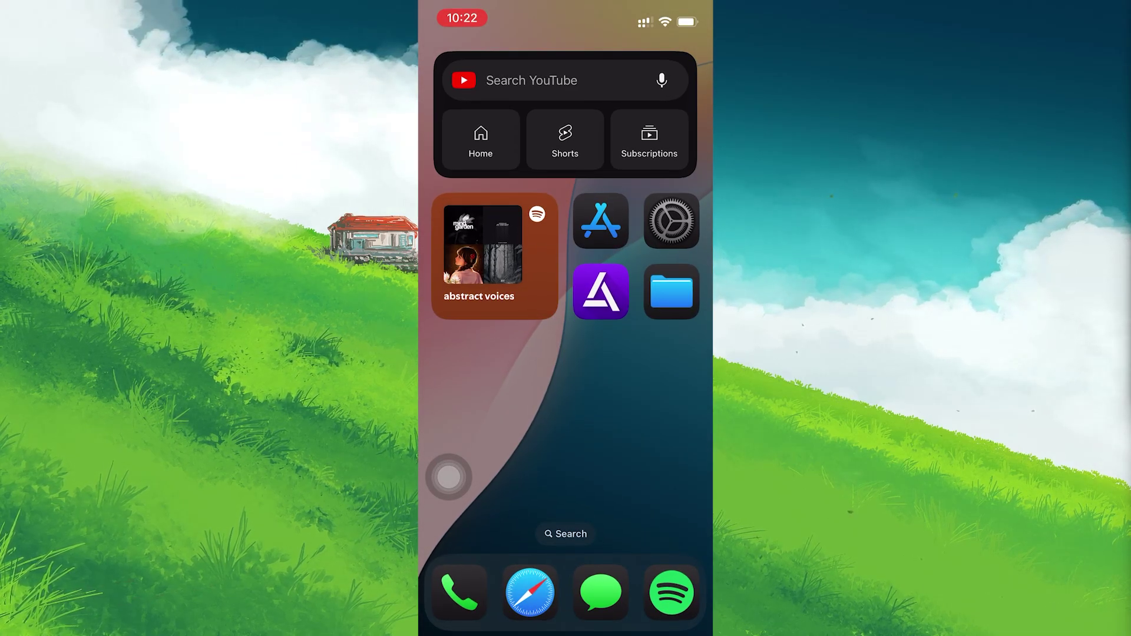
# Load emulatorgames.net in Safari.
pyautogui.click(531, 593)
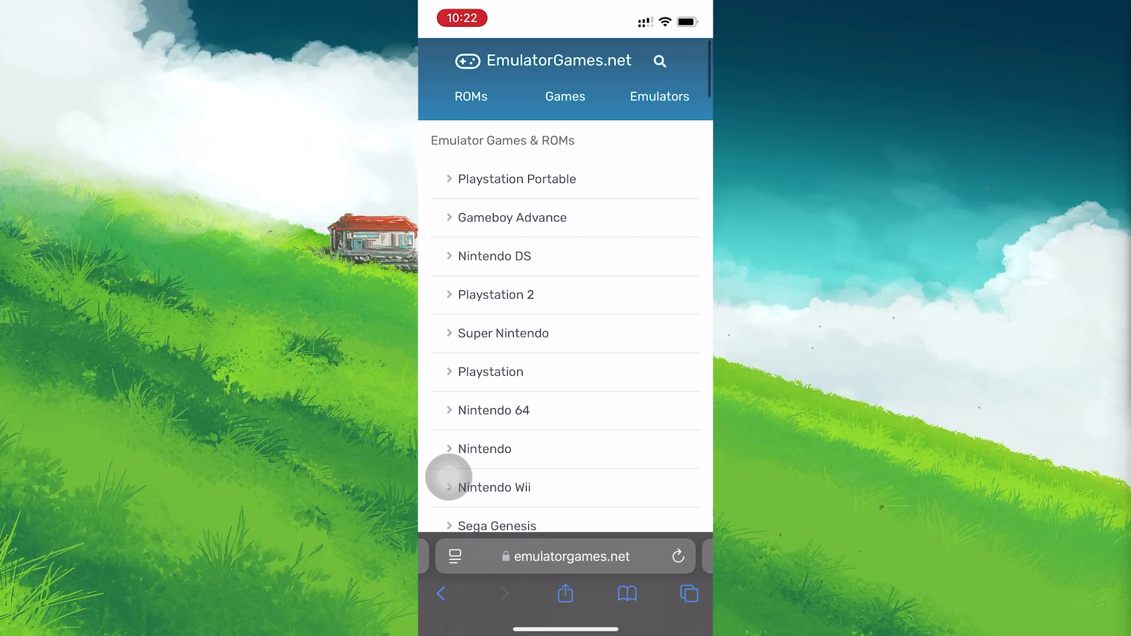
pyautogui.scroll(-5, 448, 478)
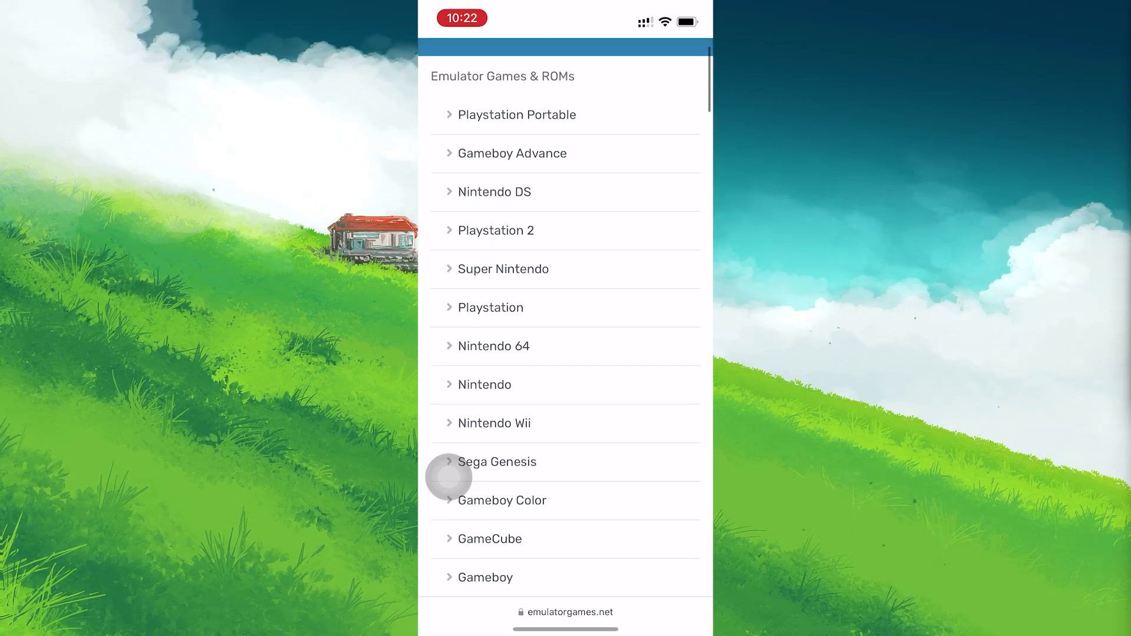
pyautogui.scroll(-2, 449, 479)
pyautogui.scroll(-1, 449, 478)
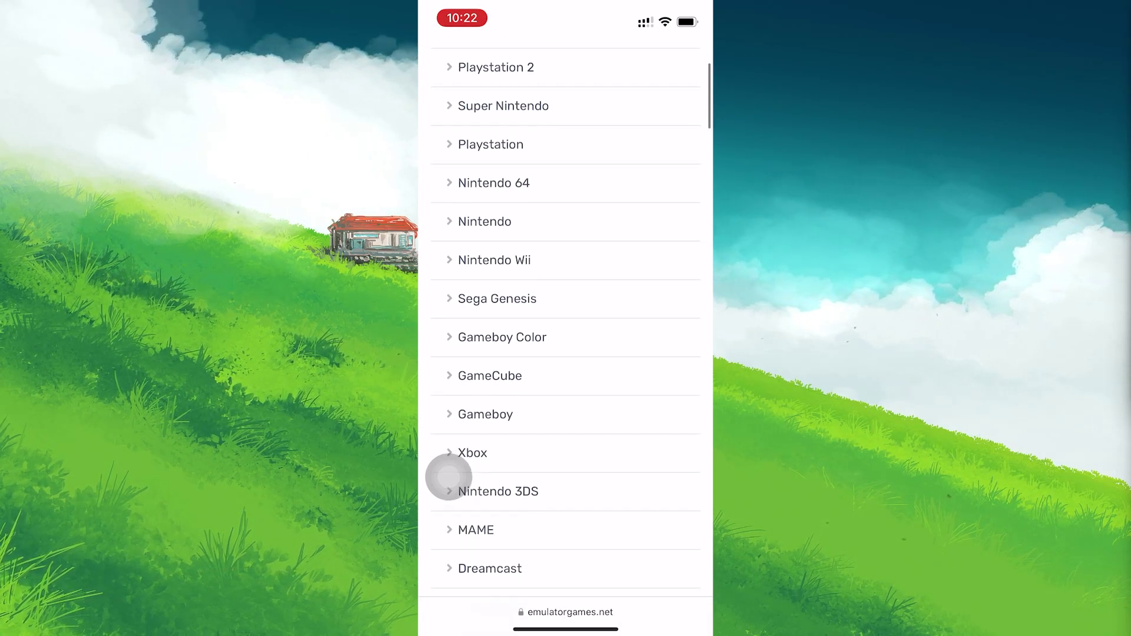
pyautogui.scroll(-1, 448, 478)
pyautogui.scroll(-1, 448, 478)
pyautogui.scroll(-1, 448, 478)
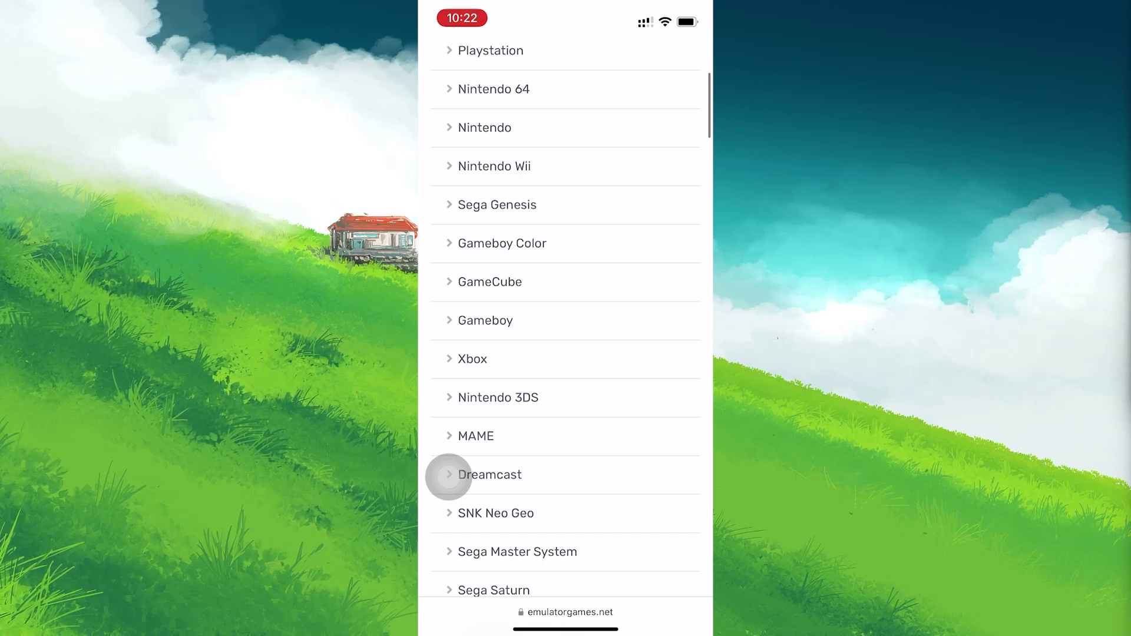
pyautogui.scroll(-2, 448, 478)
pyautogui.scroll(-3, 448, 478)
pyautogui.scroll(-2, 449, 478)
pyautogui.scroll(-1, 449, 479)
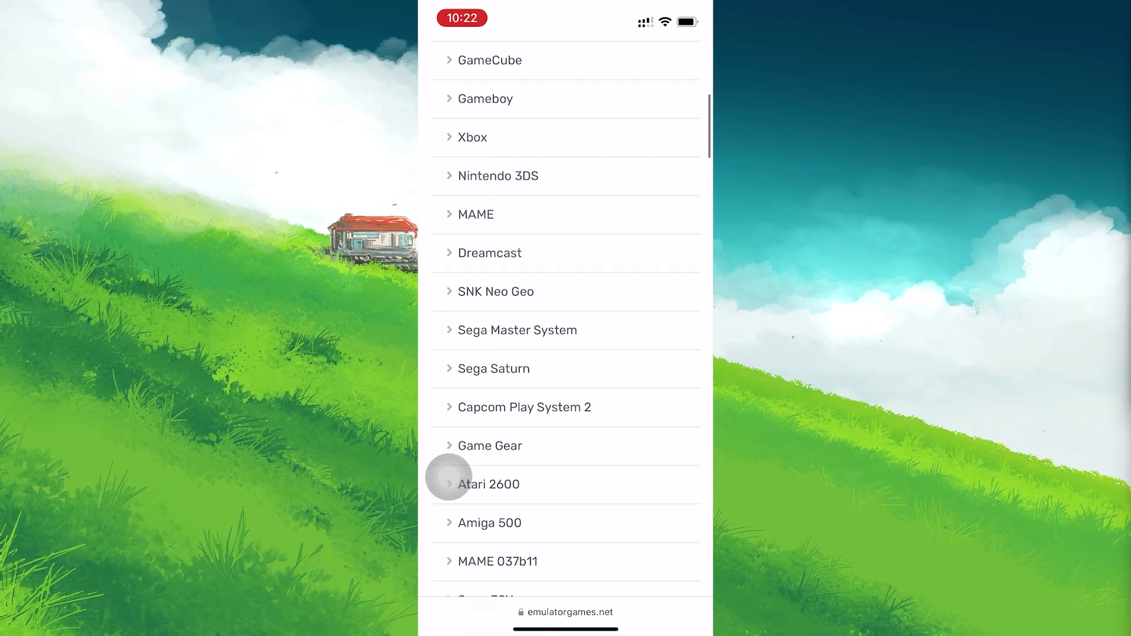
pyautogui.scroll(-4, 448, 478)
pyautogui.scroll(-3, 448, 478)
pyautogui.scroll(-1, 448, 477)
pyautogui.scroll(-1, 447, 477)
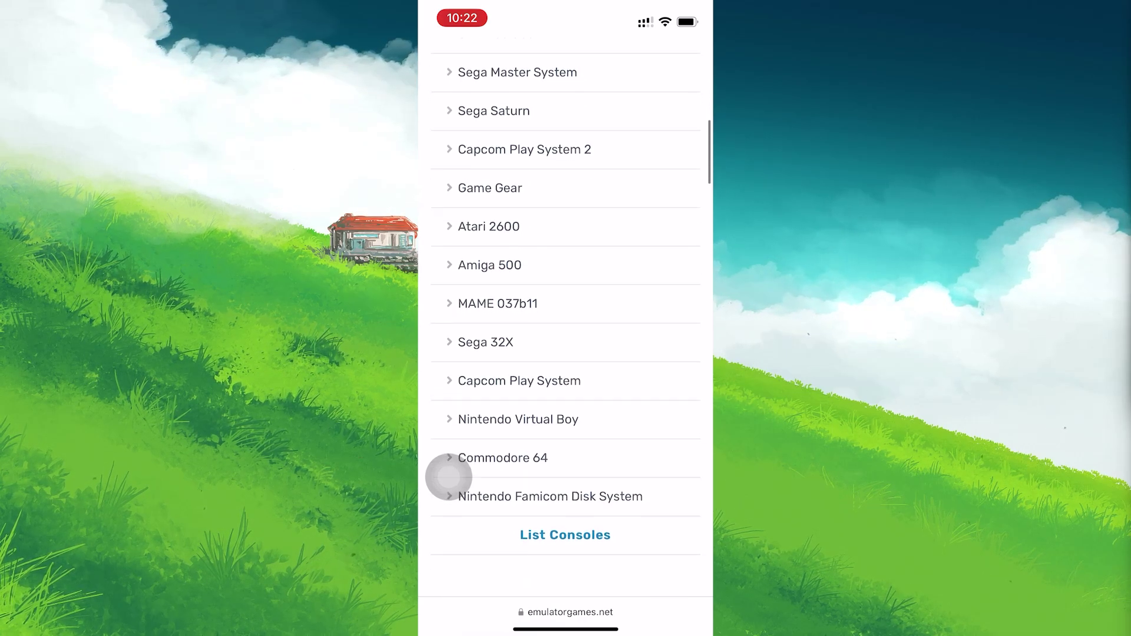
pyautogui.scroll(-2, 448, 479)
pyautogui.scroll(5, 447, 478)
pyautogui.scroll(5, 449, 478)
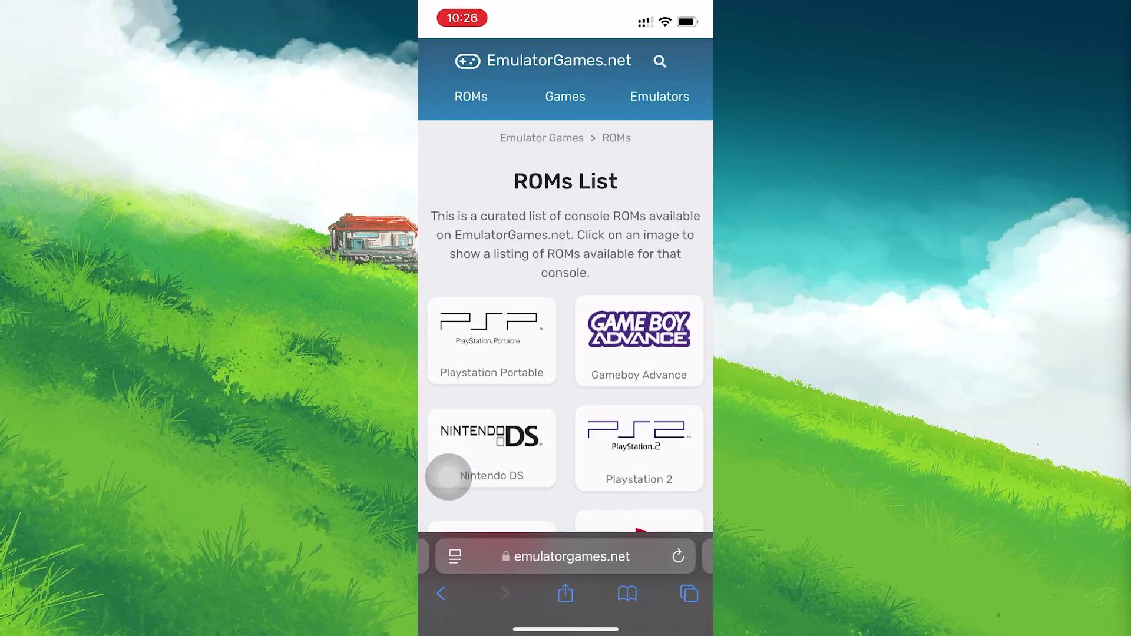
pyautogui.scroll(-2, 448, 477)
pyautogui.scroll(-2, 448, 478)
# Go into the Super Nintendo ROMs listing and reach the Super Mario World ROM page.
pyautogui.click(492, 350)
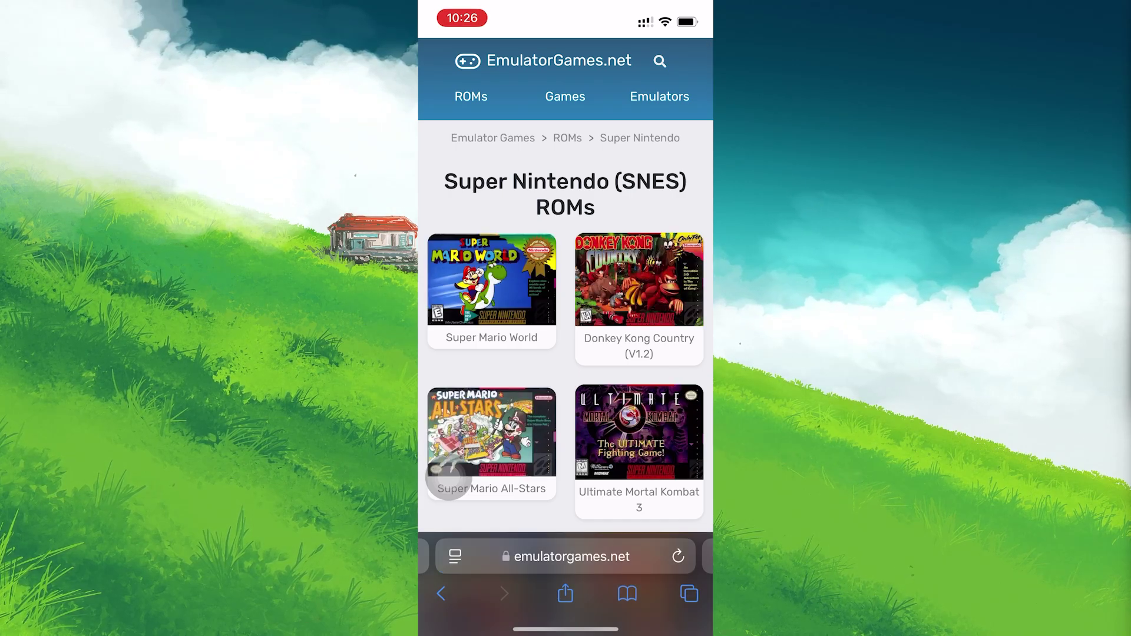
pyautogui.scroll(-2, 450, 481)
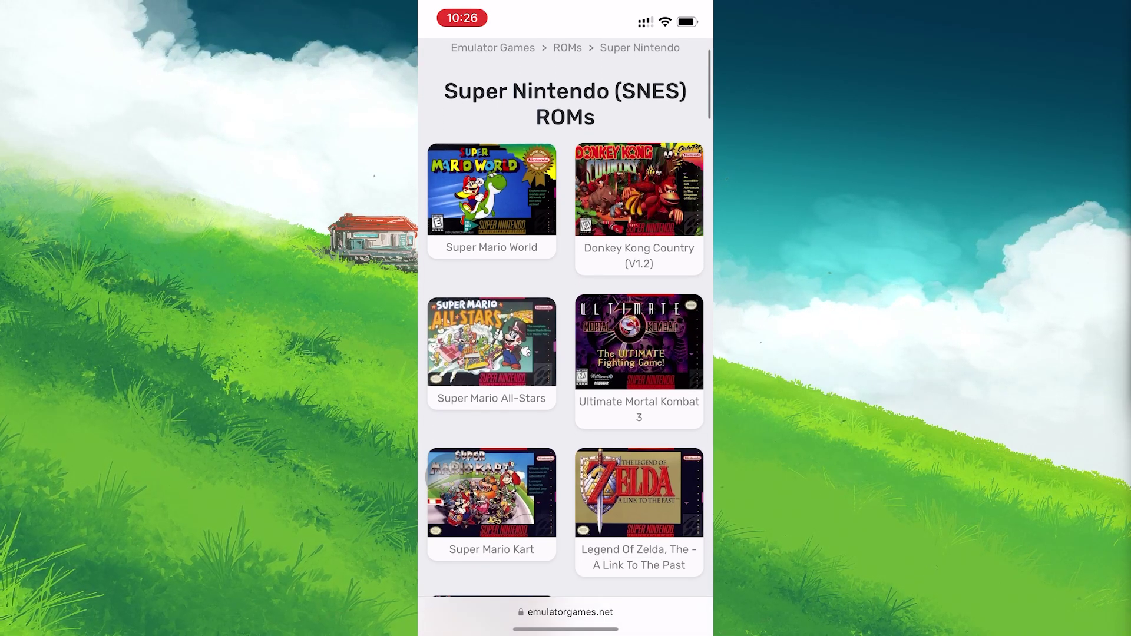
pyautogui.click(492, 198)
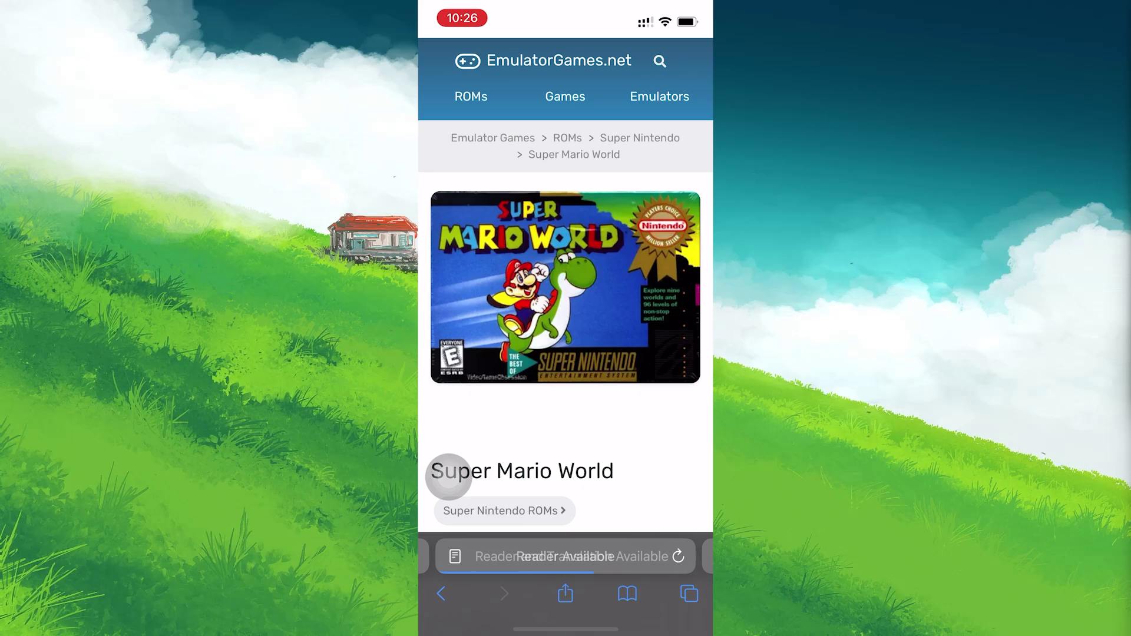
pyautogui.scroll(-3, 449, 477)
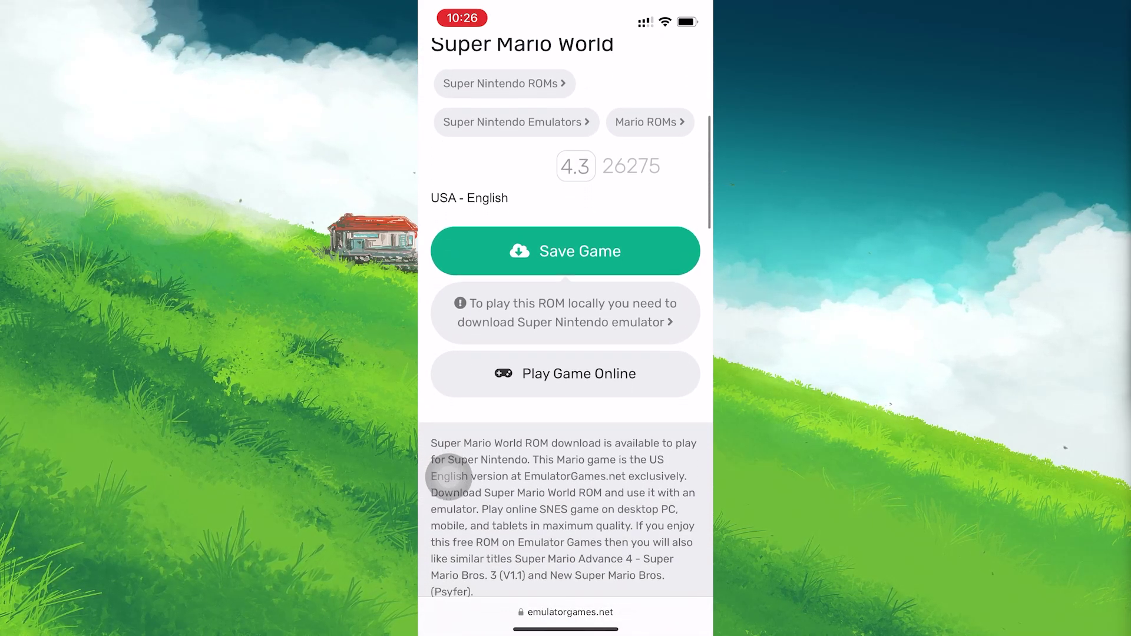
pyautogui.scroll(3, 450, 477)
pyautogui.scroll(1, 449, 478)
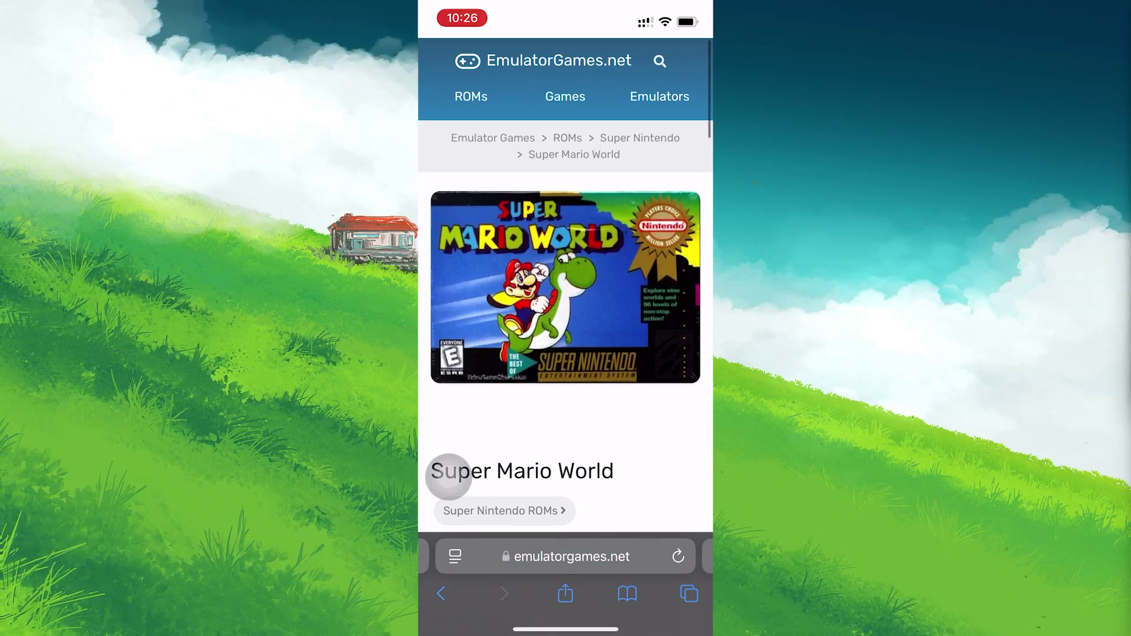
pyautogui.scroll(-3, 450, 478)
# Download the Super Mario World zip, confirming the download prompt.
pyautogui.click(566, 505)
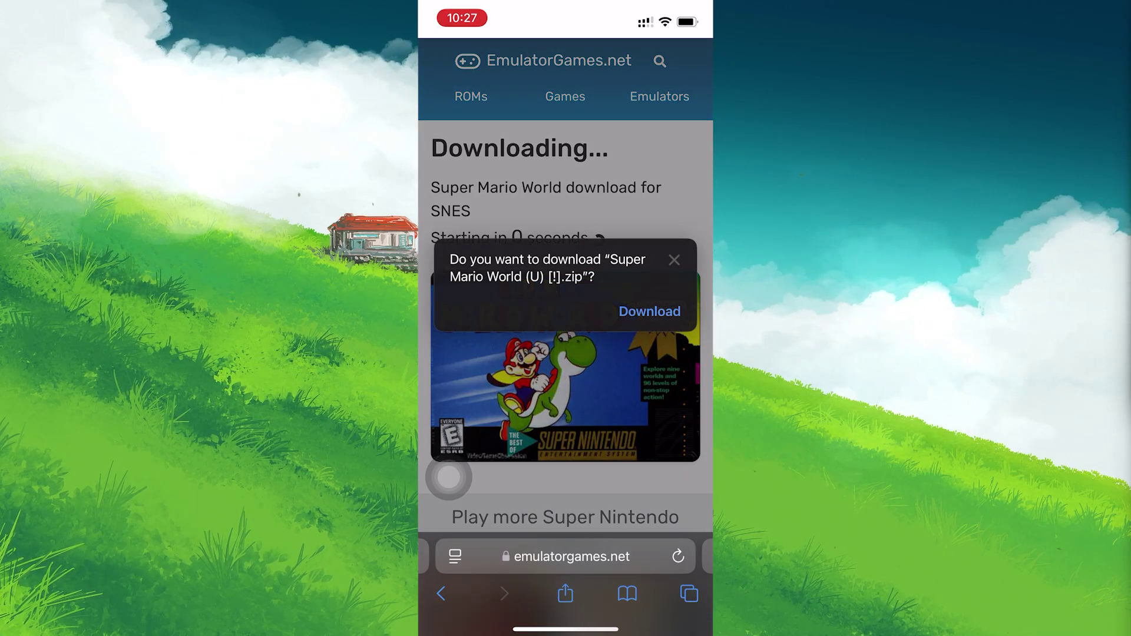
pyautogui.click(650, 311)
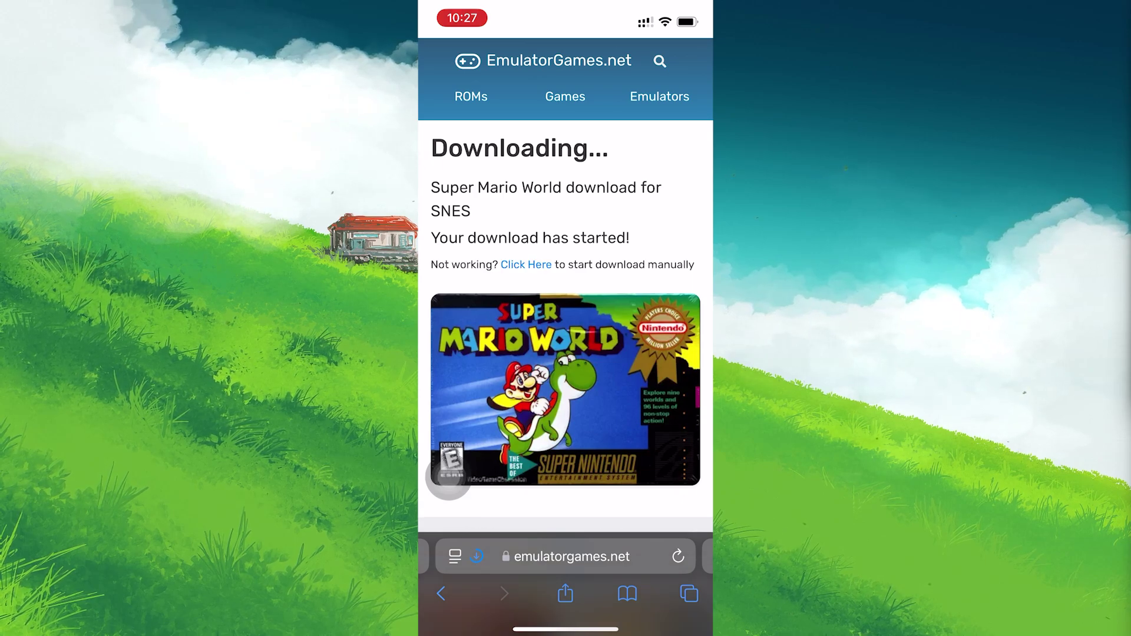
# Show Safari's downloads list and reveal the Super Mario World zip in Files.
pyautogui.click(454, 557)
pyautogui.click(482, 457)
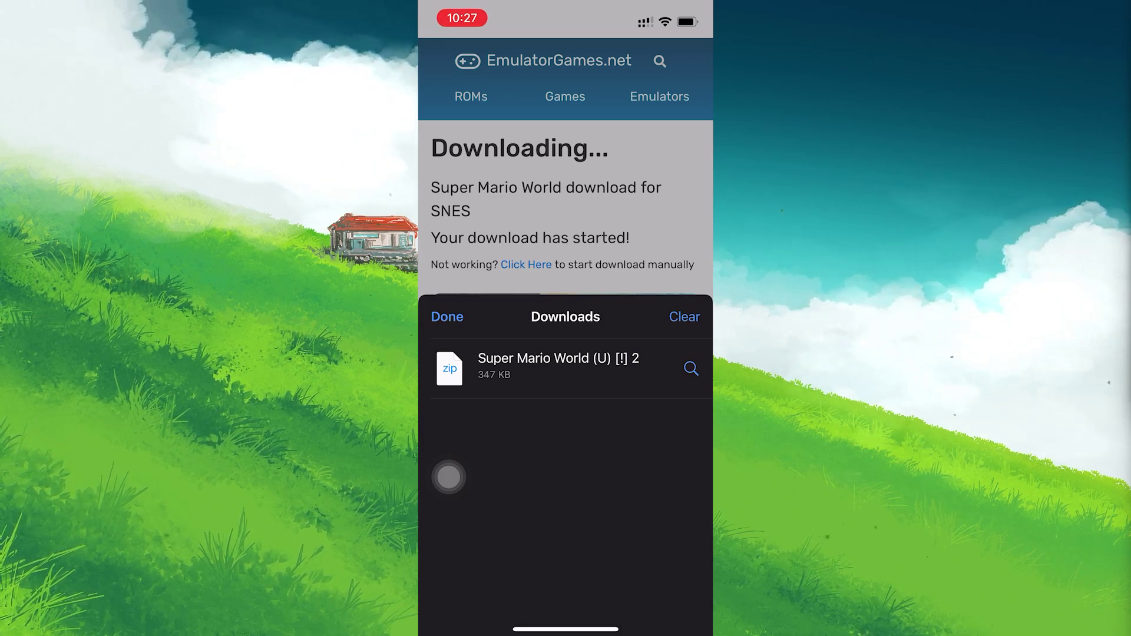
pyautogui.click(558, 364)
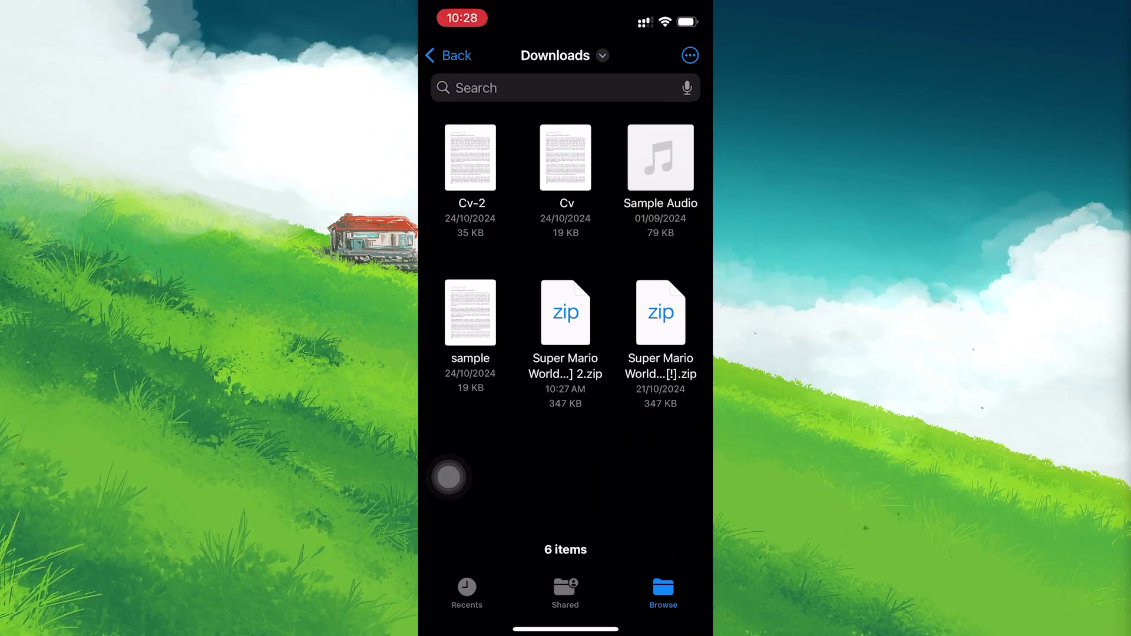
# Move the Super Mario World zip into the ROMs folder on the iPhone.
pyautogui.click(565, 312)
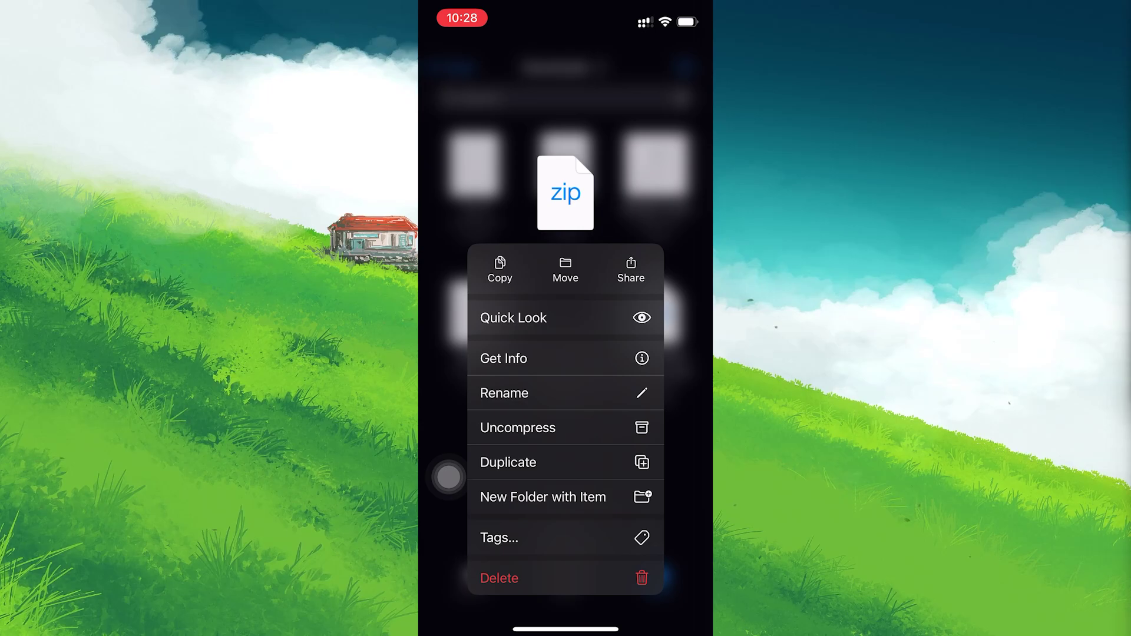
pyautogui.click(566, 270)
pyautogui.click(561, 336)
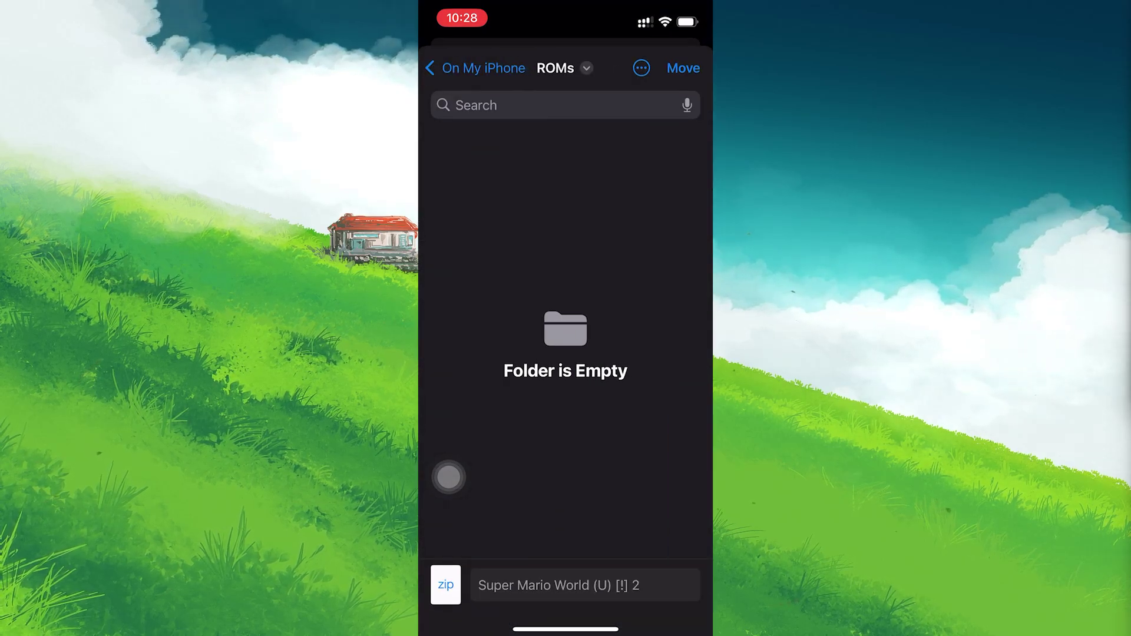
pyautogui.click(683, 67)
# Return to On My iPhone and check the zip arrived in the ROMs folder.
pyautogui.click(454, 53)
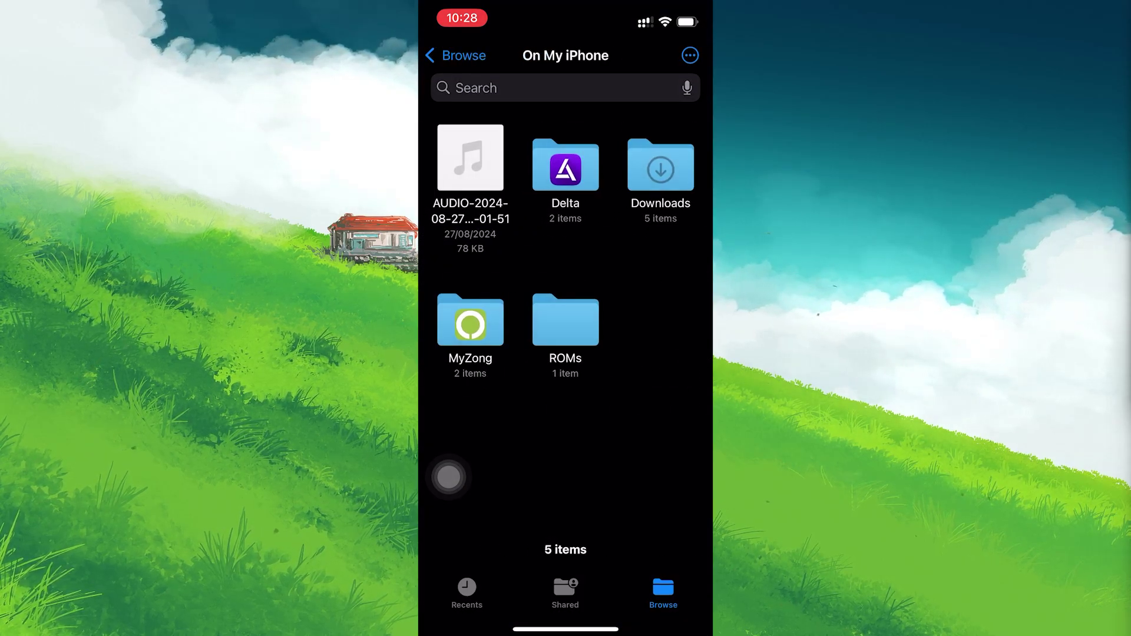
pyautogui.click(561, 321)
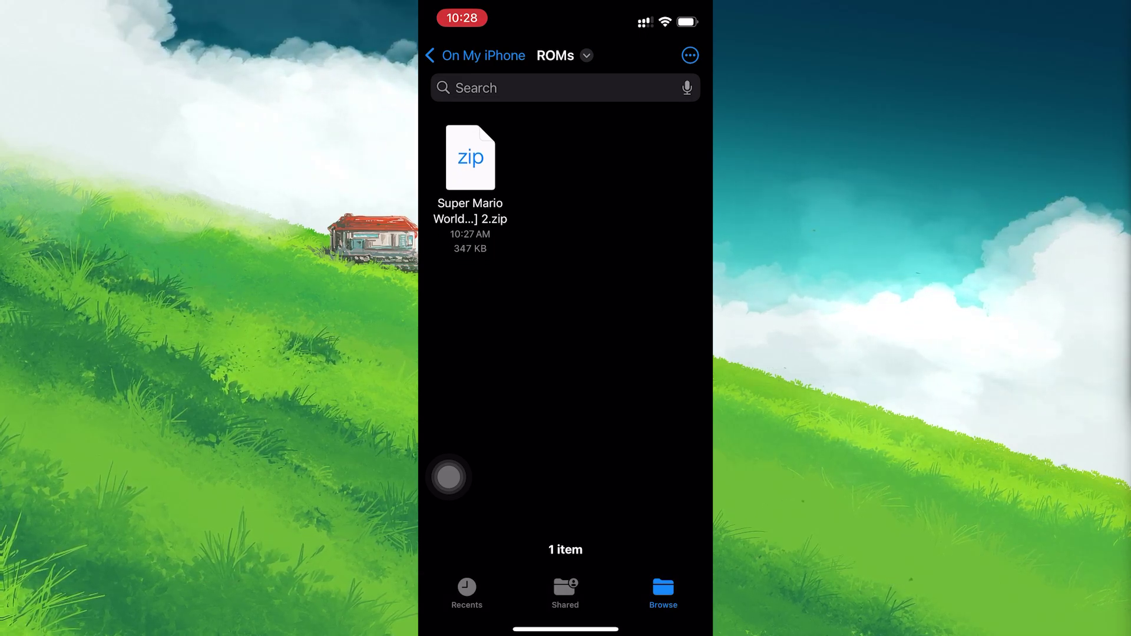
# Leave Files, launch Delta and start importing a new game with the + button.
pyautogui.moveTo(566, 630); pyautogui.dragTo(566, 353)
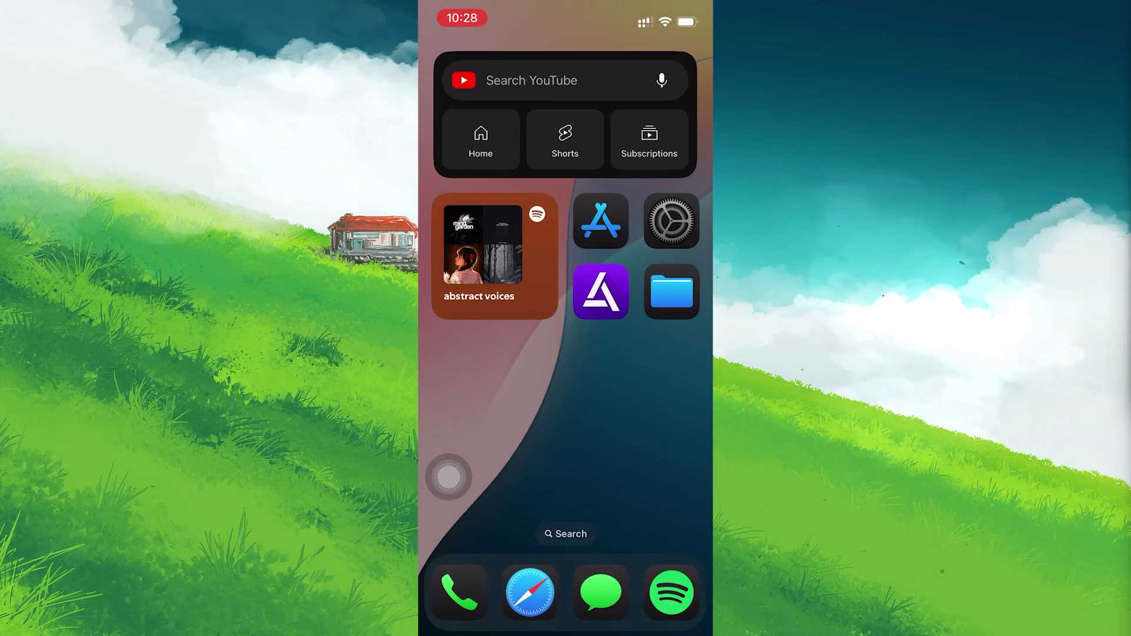
pyautogui.click(601, 291)
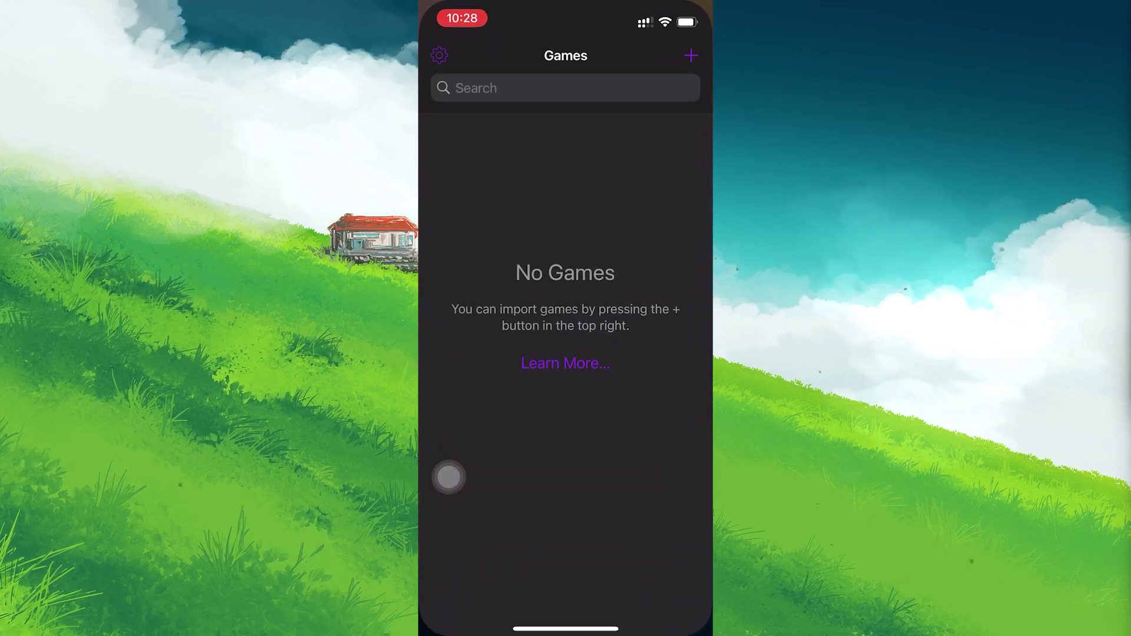
pyautogui.click(692, 55)
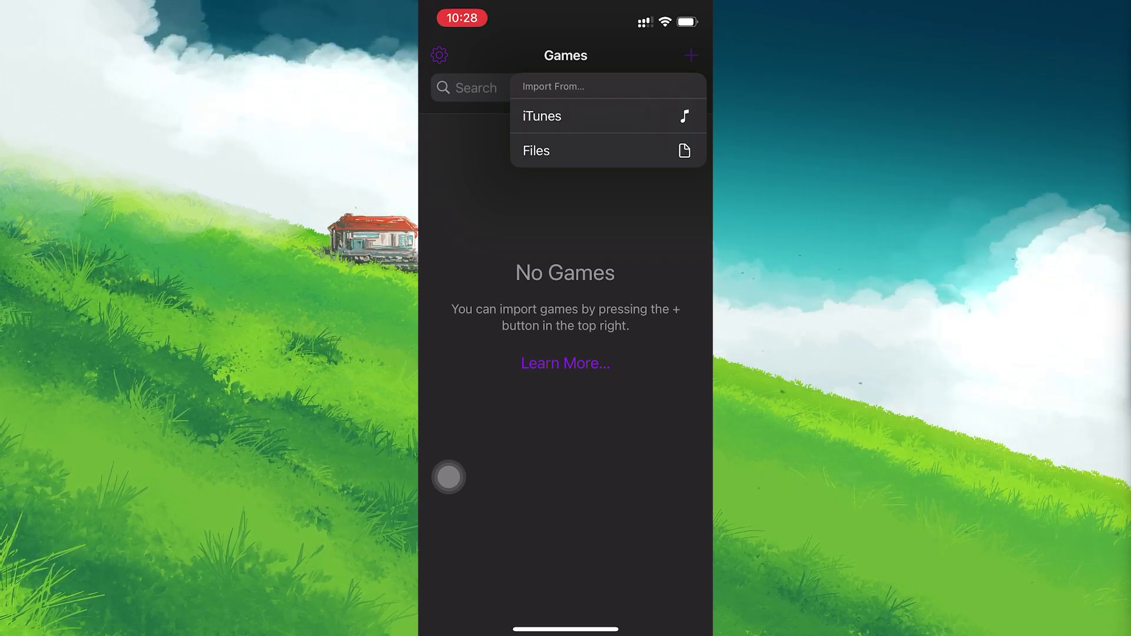
# Import the Super Mario World zip from On My iPhone > ROMs into Delta's SNES library.
pyautogui.click(567, 150)
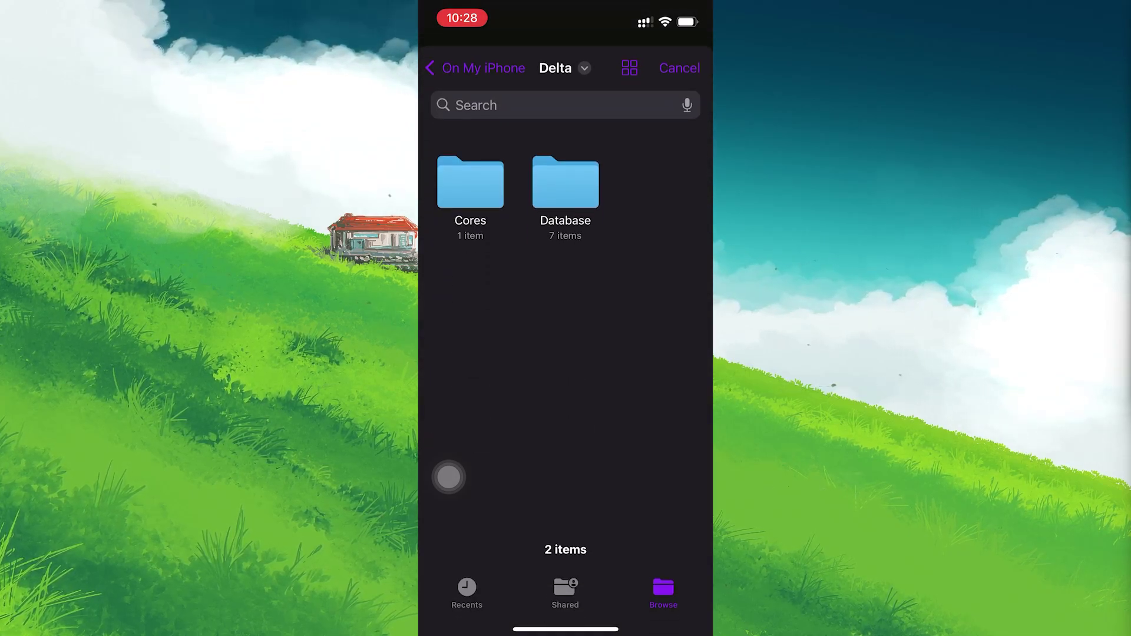
pyautogui.click(477, 69)
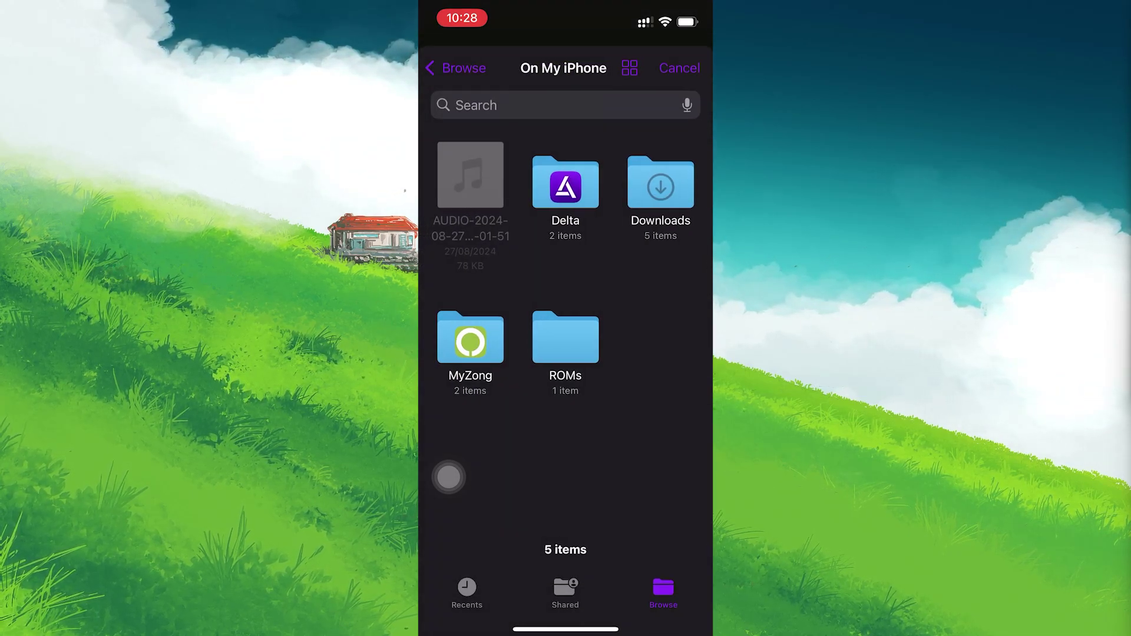
pyautogui.click(566, 340)
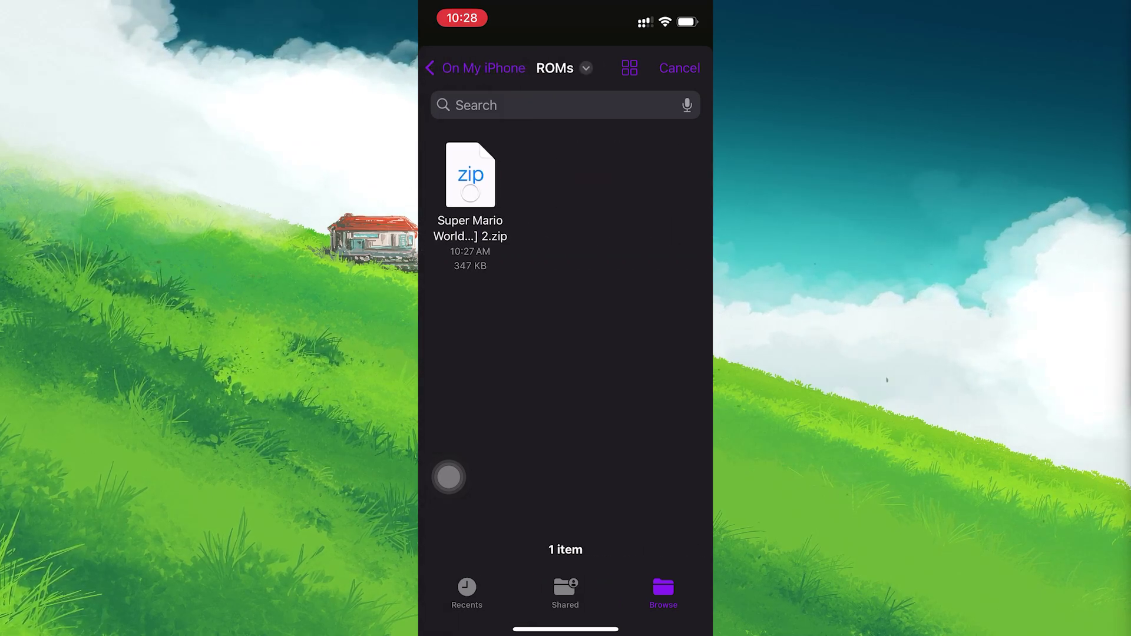
pyautogui.click(470, 175)
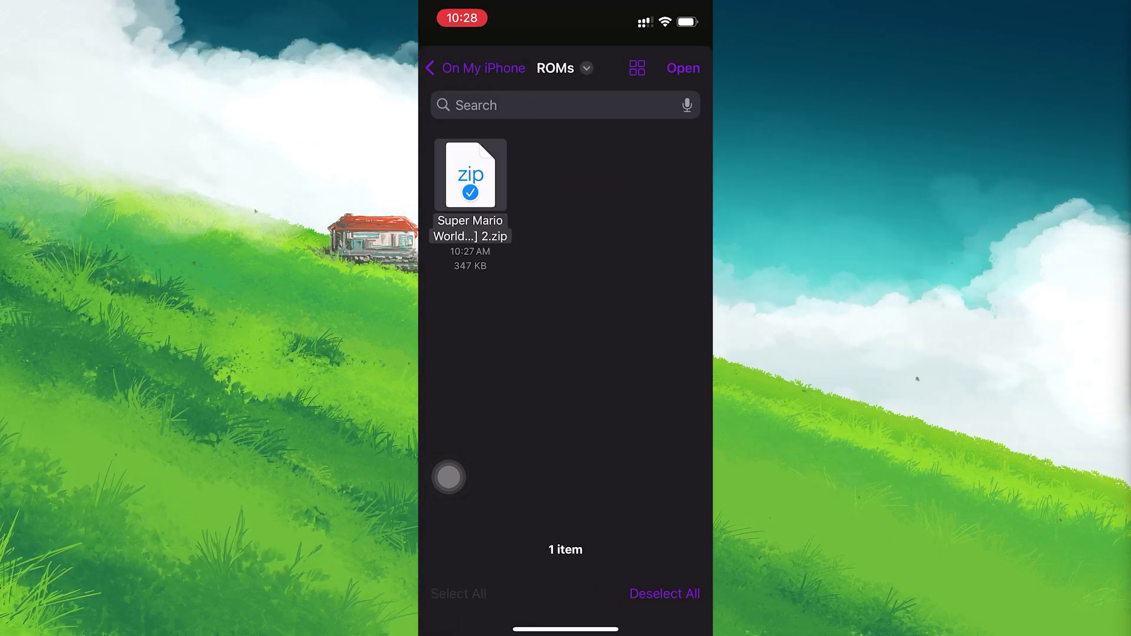
pyautogui.click(683, 68)
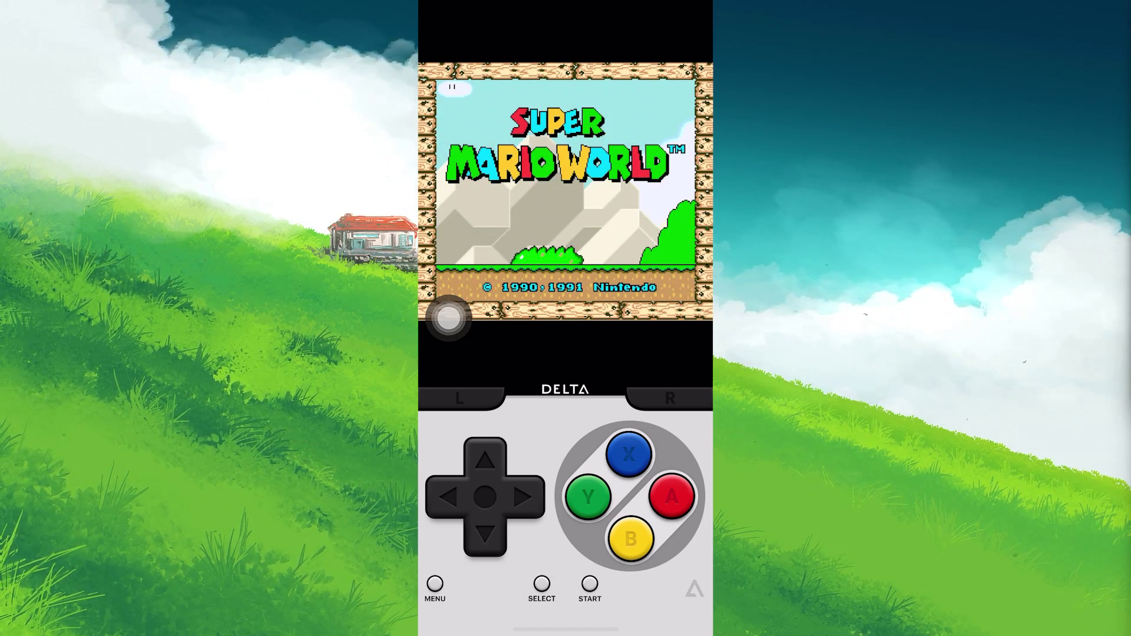
# Advance past the title demo and player menu, then enter the level from the overworld map.
pyautogui.press('Return')
pyautogui.press('Return')
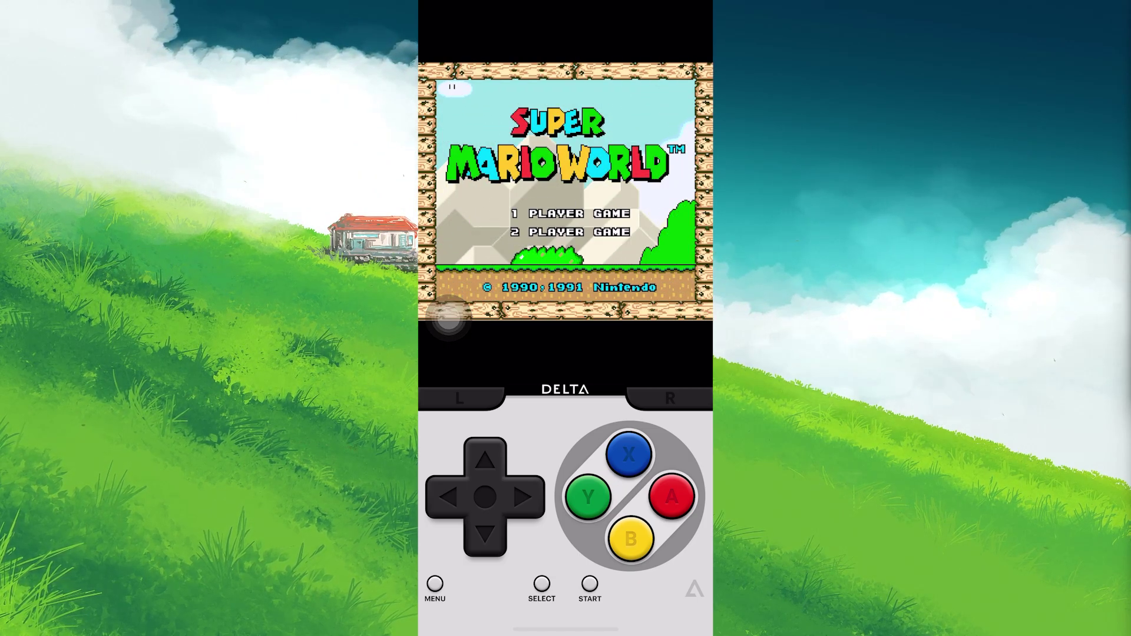
pyautogui.press('Return')
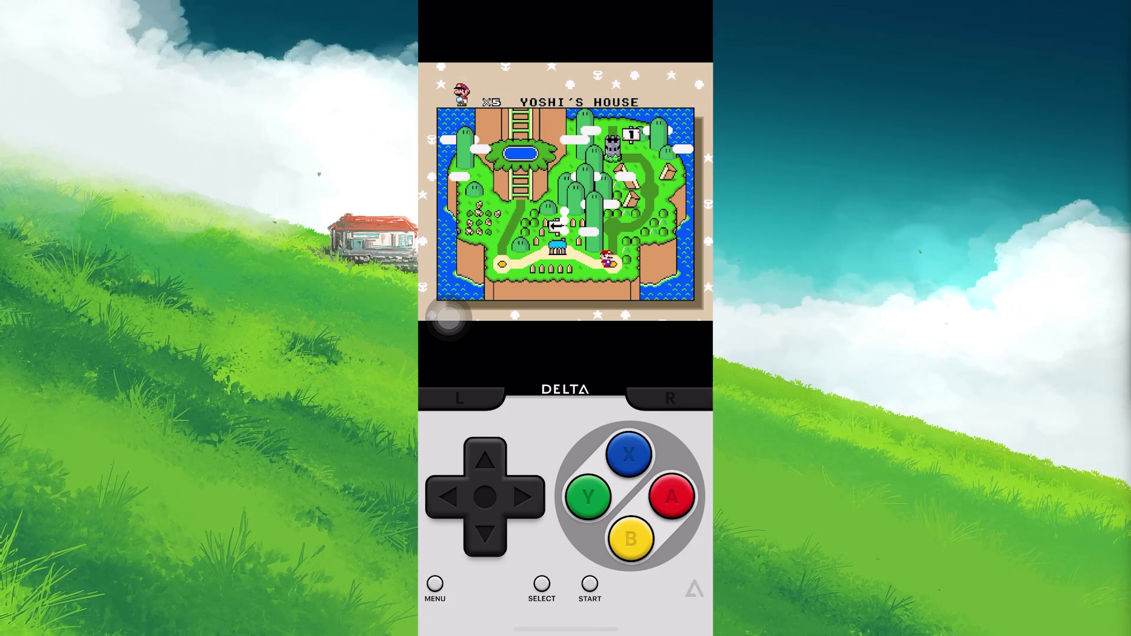
pyautogui.press('x')
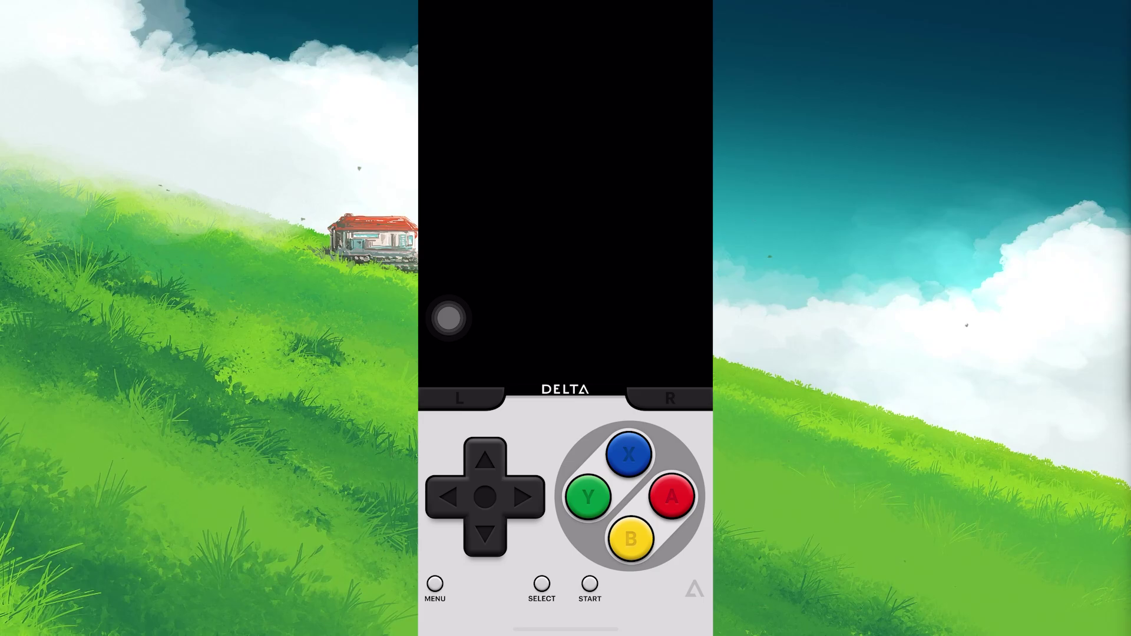
# Walk Mario right through the level, jump the red shell and stomp the row of Koopas.
pyautogui.press('Right')
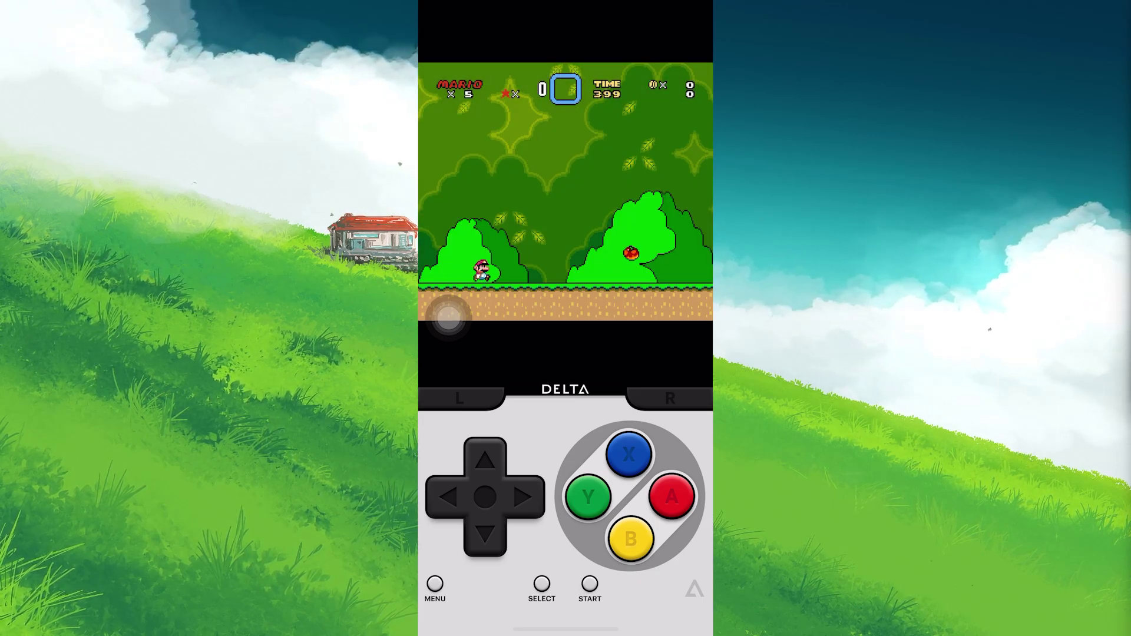
pyautogui.press('Right')
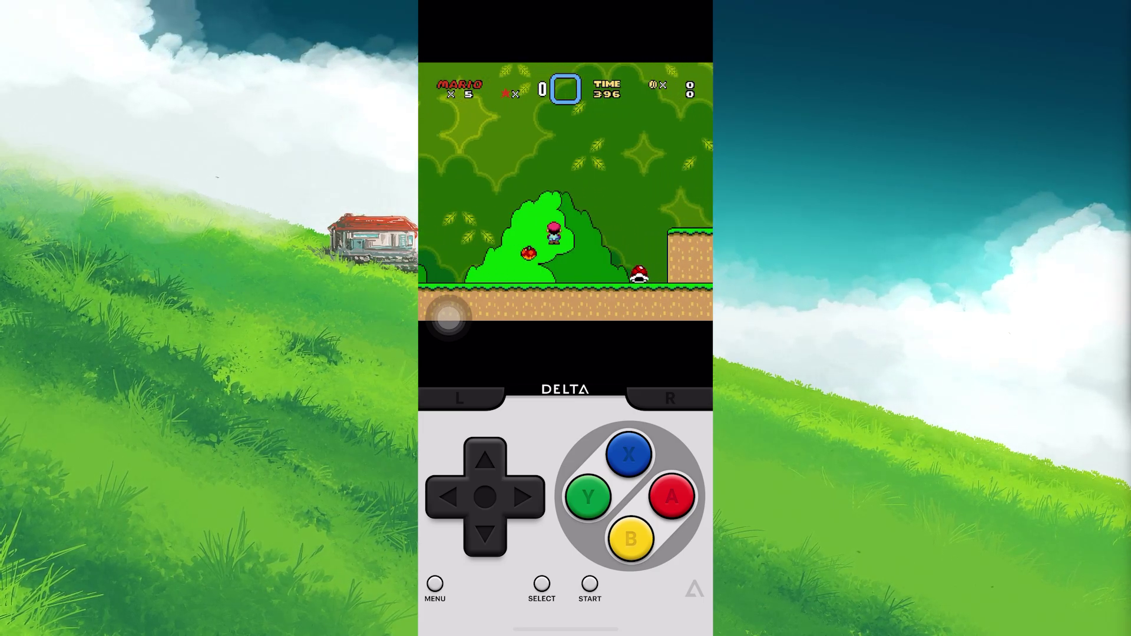
pyautogui.press('x')
pyautogui.press('Right')
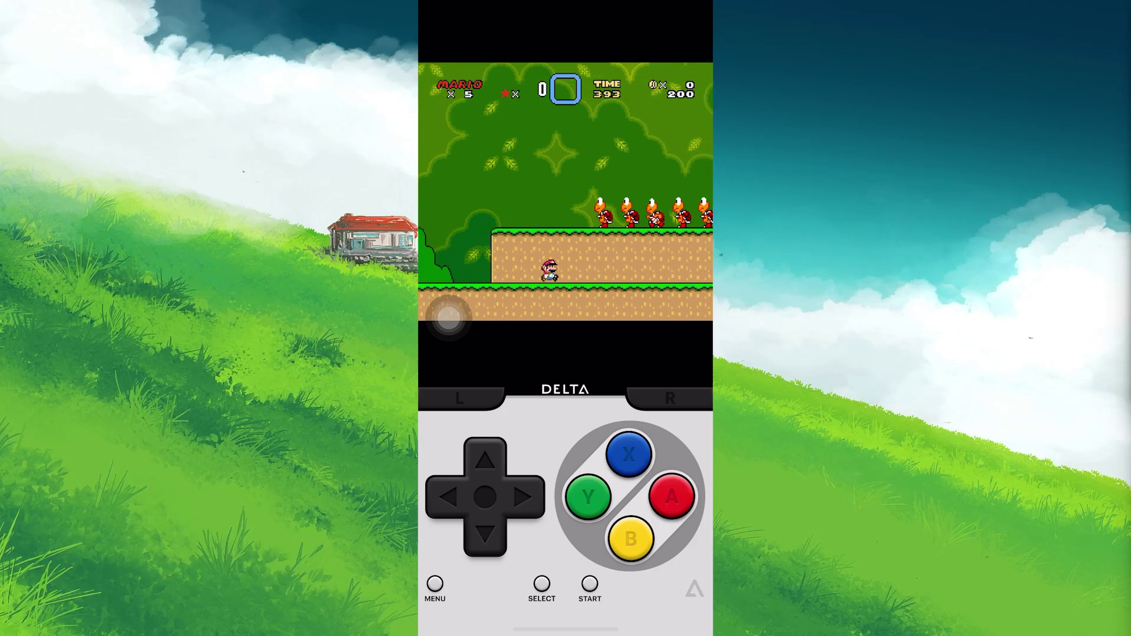
pyautogui.press('Right')
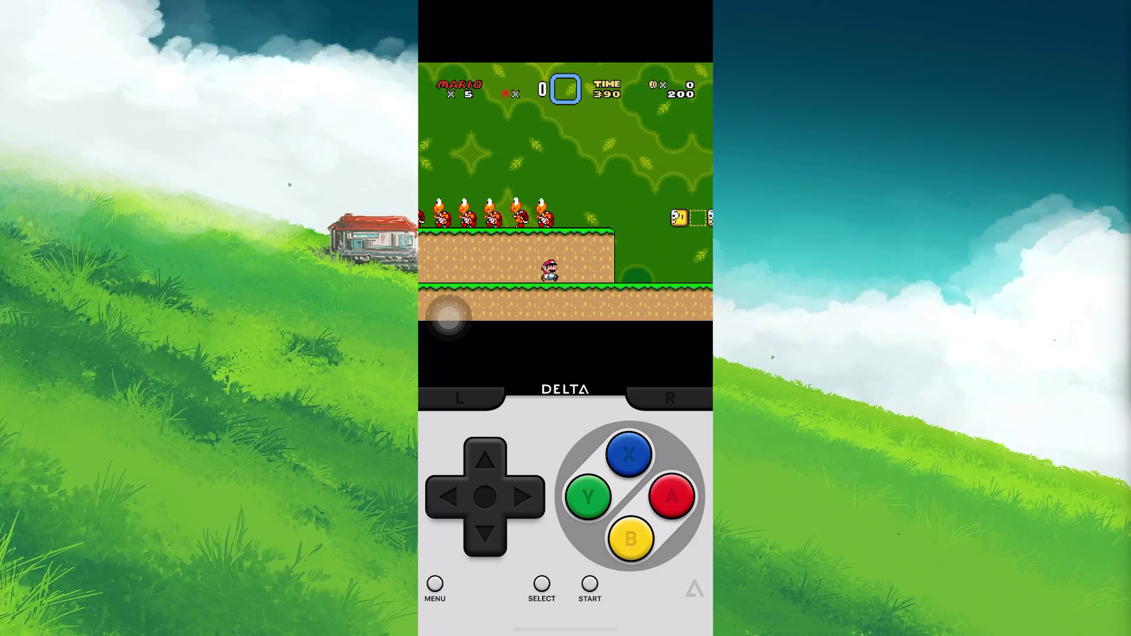
pyautogui.press('Left')
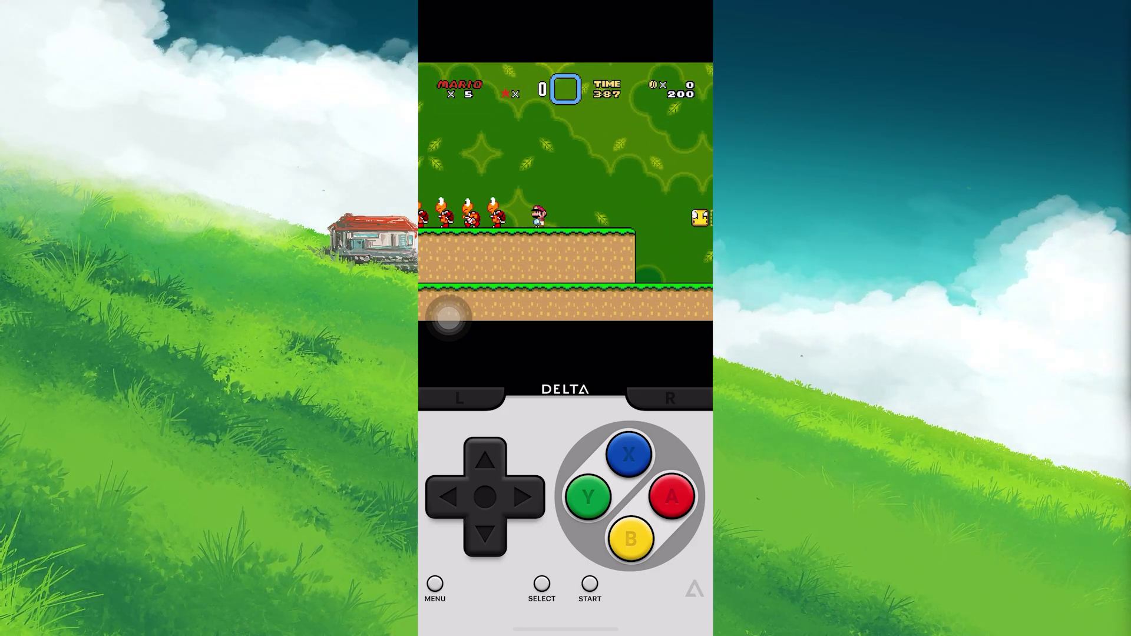
pyautogui.press('x')
pyautogui.press('Left')
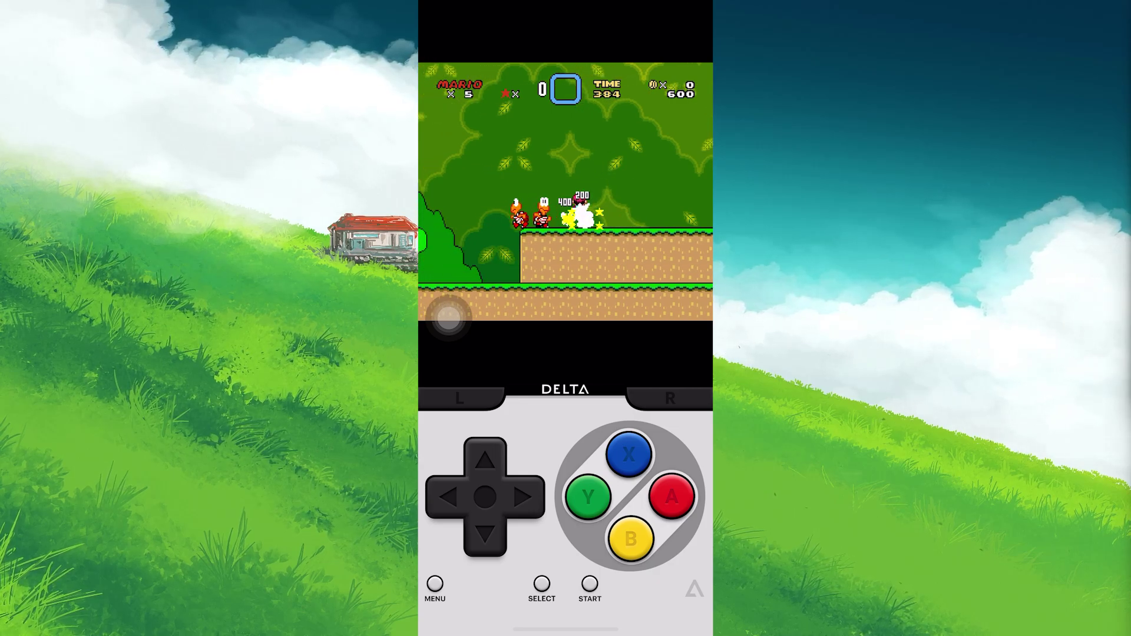